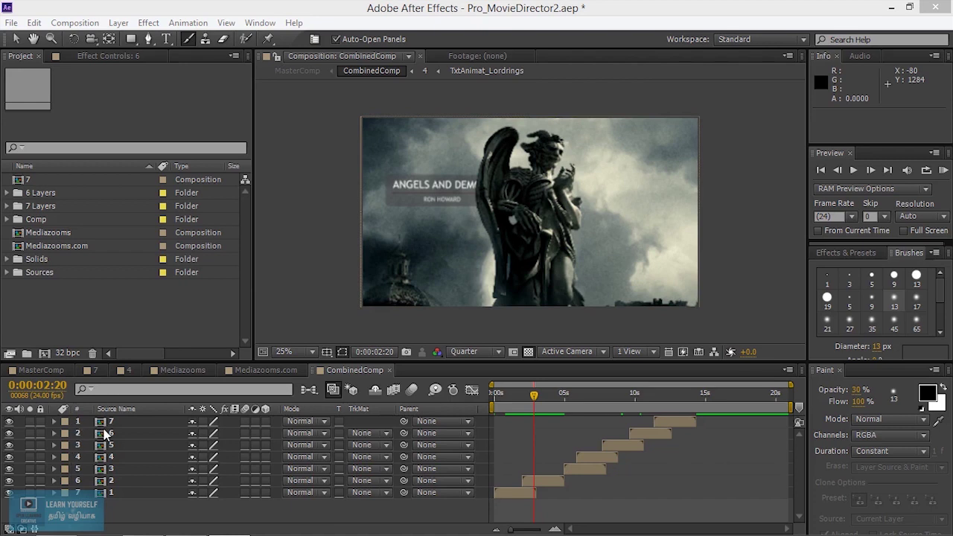
Step the layer selection up and down through CombinedComp's layers with Ctrl+Up/Down
left_click(110, 457)
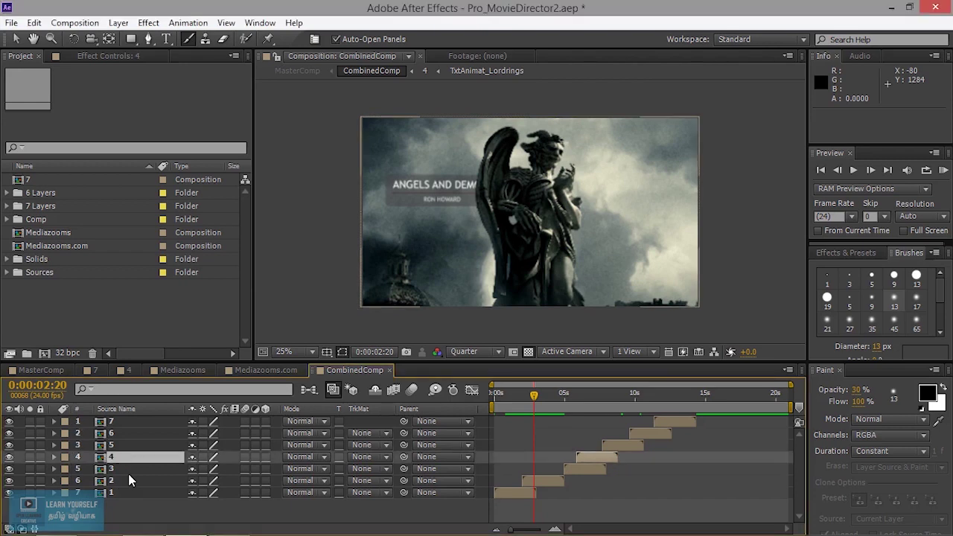
left_click(113, 480)
left_click(112, 445)
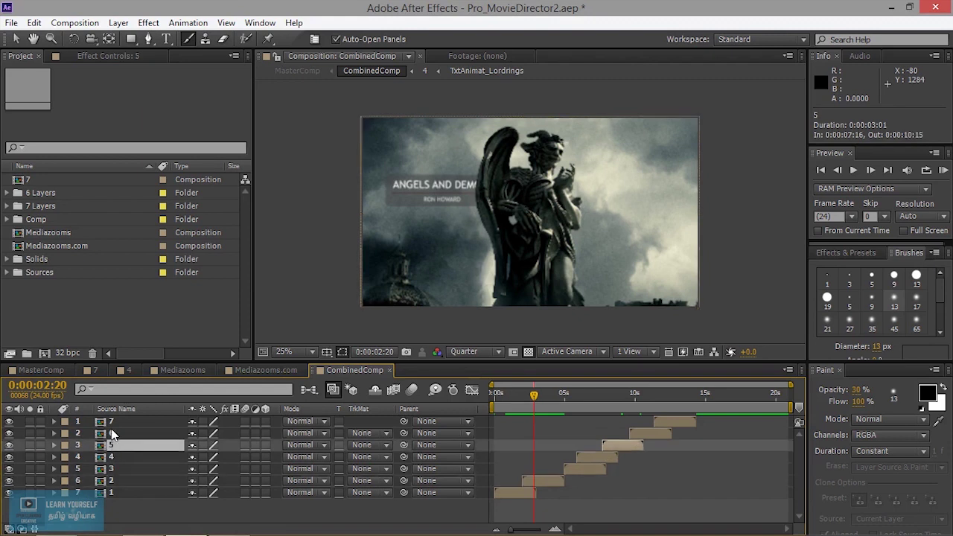
left_click(113, 434)
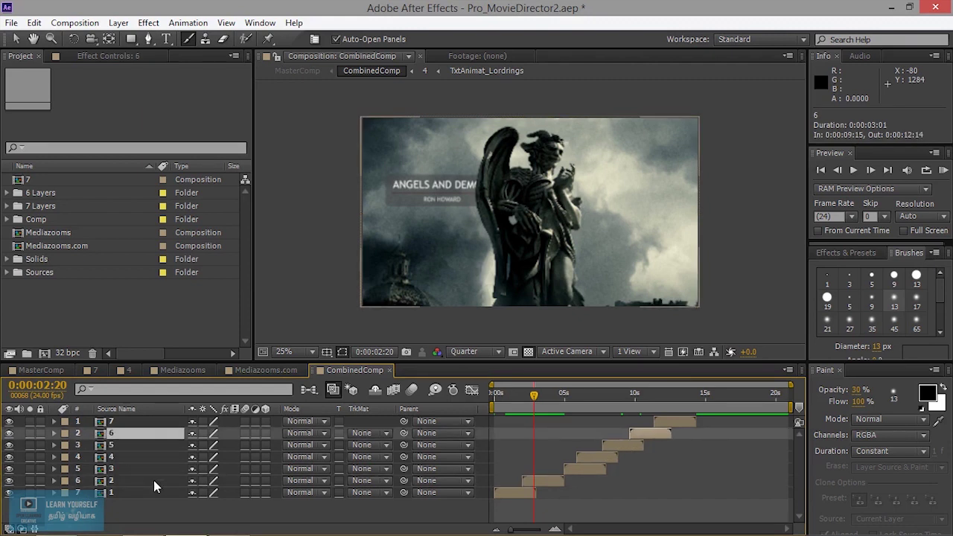
key("ctrl+Up")
key("ctrl+Down")
key("ctrl+Down")
key("ctrl+Down")
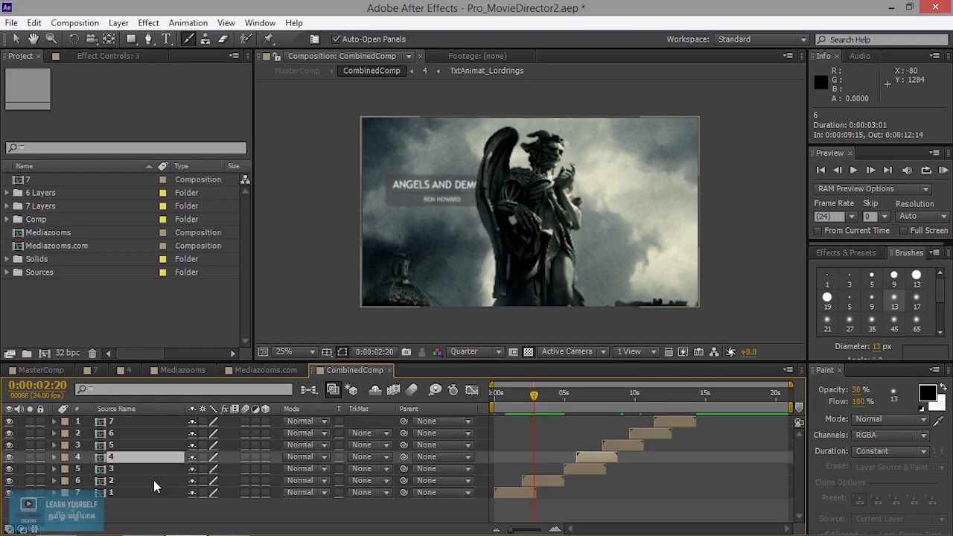
key("ctrl+Down")
key("ctrl+Down")
key("ctrl+Down")
key("ctrl+Up")
key("ctrl+Up")
key("ctrl+Up")
key("ctrl+Up")
key("ctrl+Up")
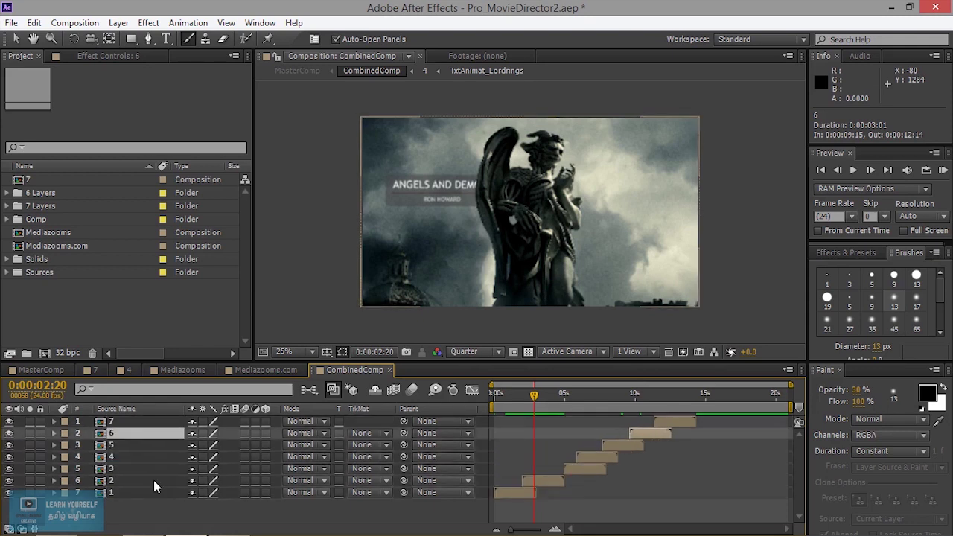
key("ctrl+Up")
key("ctrl+Down")
key("ctrl+Down")
key("ctrl+Down")
key("ctrl+Down")
key("ctrl+Down")
key("ctrl+Down")
key("ctrl+Up")
key("ctrl+Up")
key("ctrl+Up")
key("ctrl+Up")
key("ctrl+Up")
key("ctrl+Up")
key("ctrl+Down")
key("ctrl+Down")
key("ctrl+Down")
key("ctrl+Down")
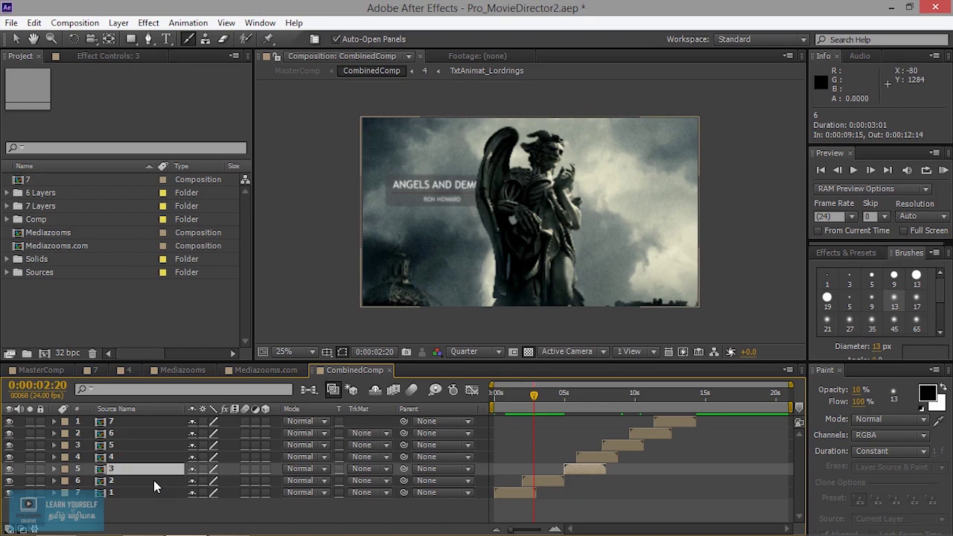
Preview the early titles up to Transformers and set the viewer magnification to Fit up to 100%
mouse_move(534, 395)
left_mouse_down()
mouse_move(521, 395)
mouse_move(551, 401)
left_mouse_up()
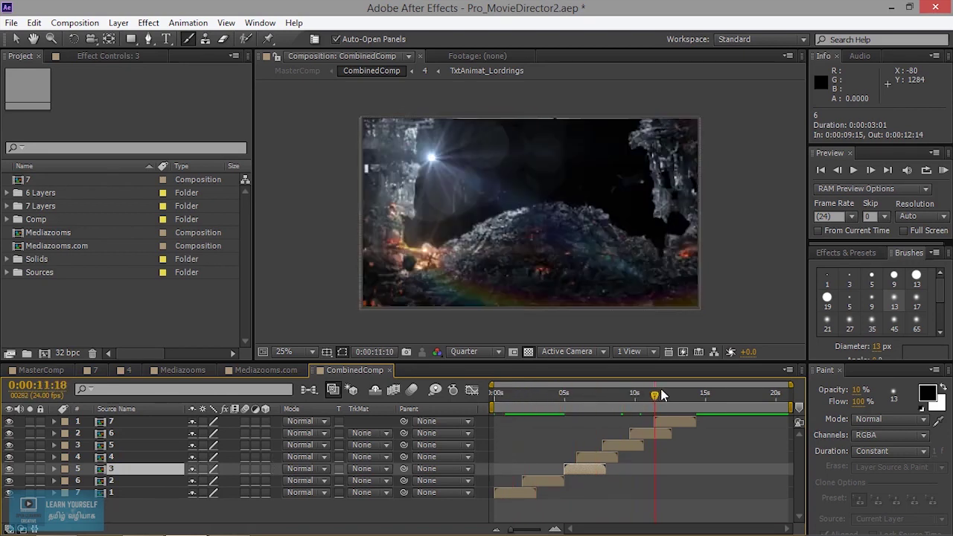
left_click_drag(551, 402, 567, 402)
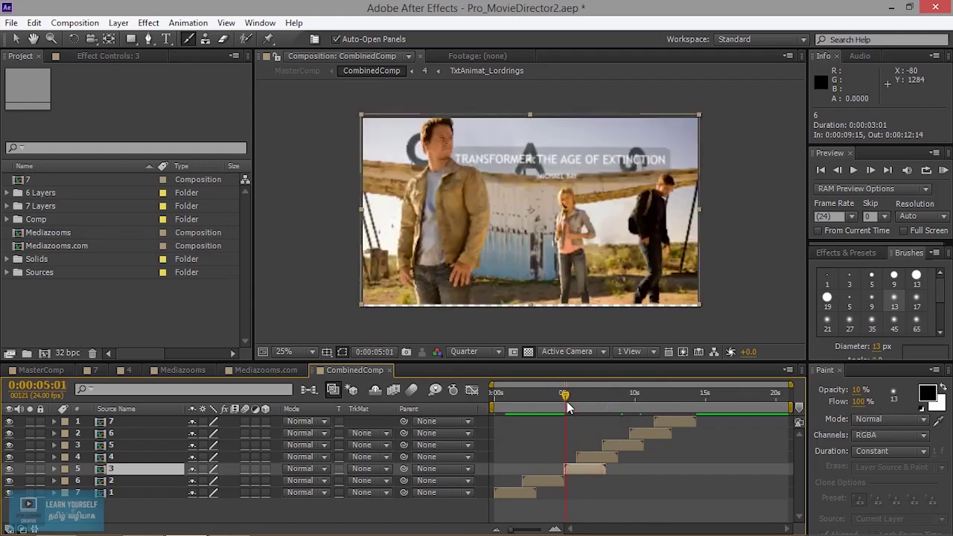
left_click(289, 352)
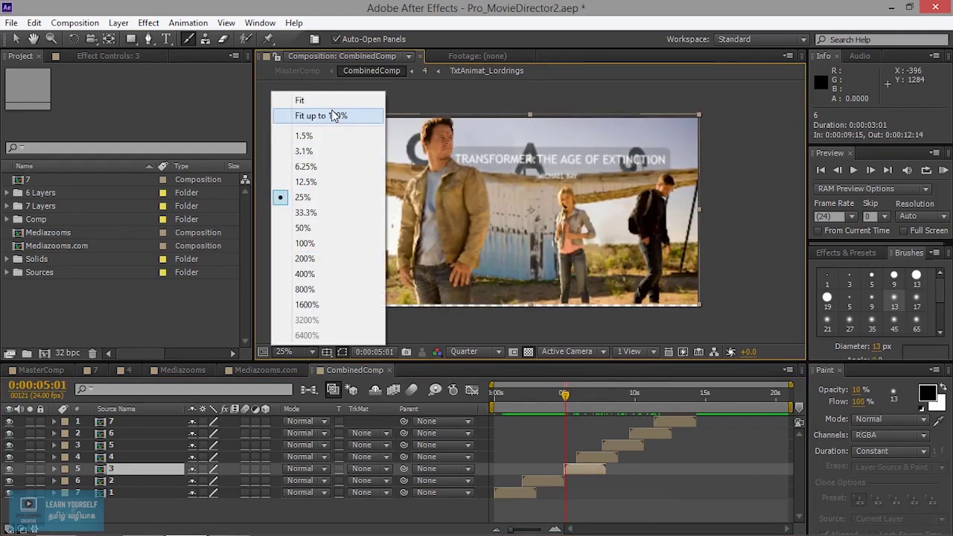
left_click(333, 115)
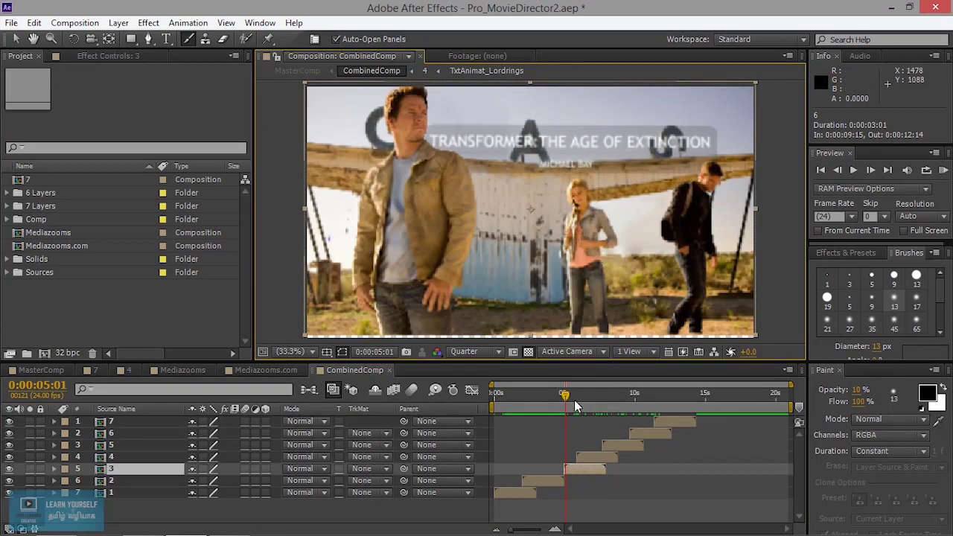
Review the Madagascar, Arrow and Hobbit titles, then slide layer 4 later to start at 0:00:07:09
left_click_drag(523, 394, 660, 388)
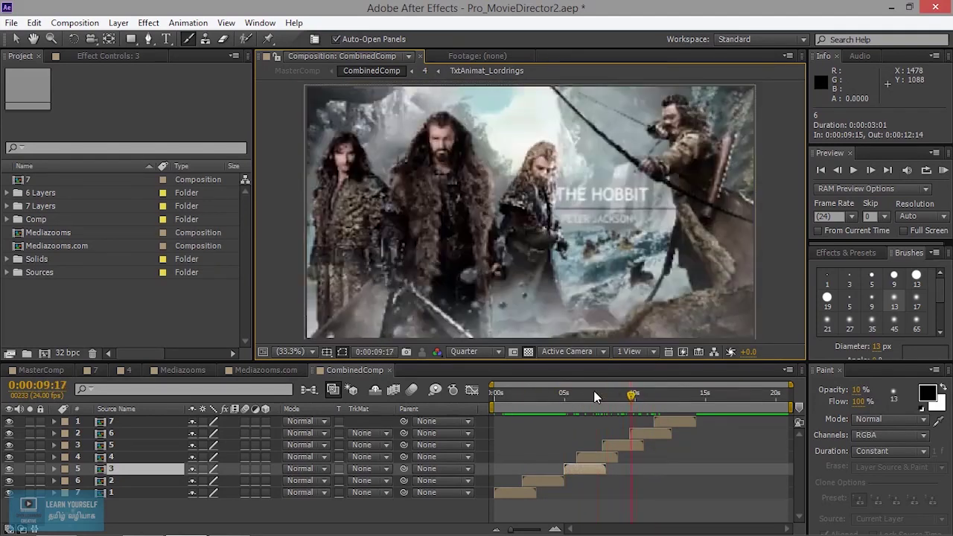
left_click_drag(660, 388, 580, 393)
left_click_drag(601, 458, 626, 459)
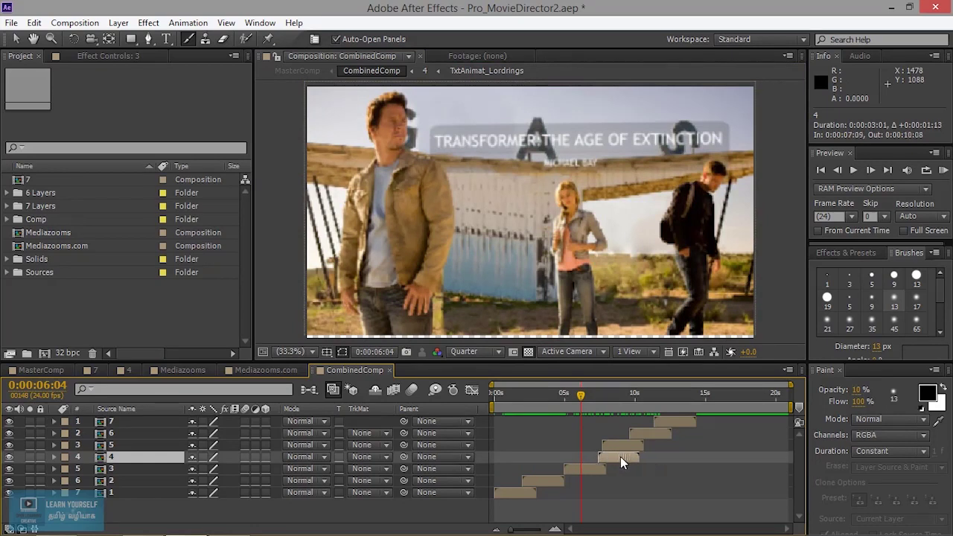
double_click(108, 462)
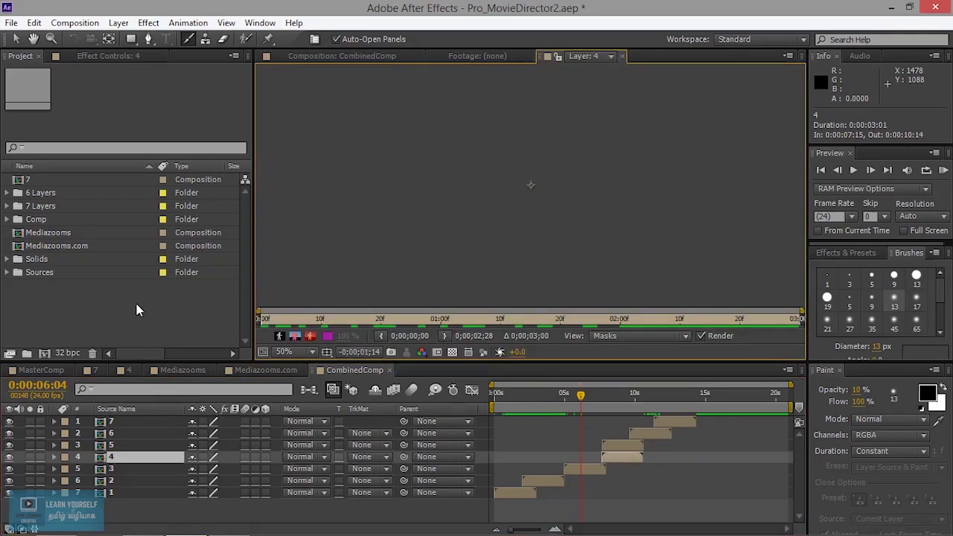
left_click(351, 57)
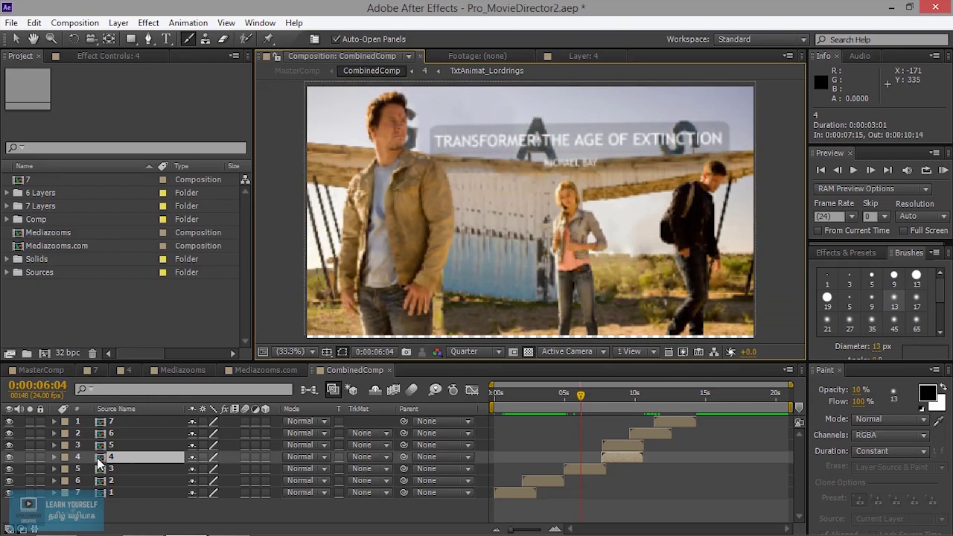
double_click(99, 462)
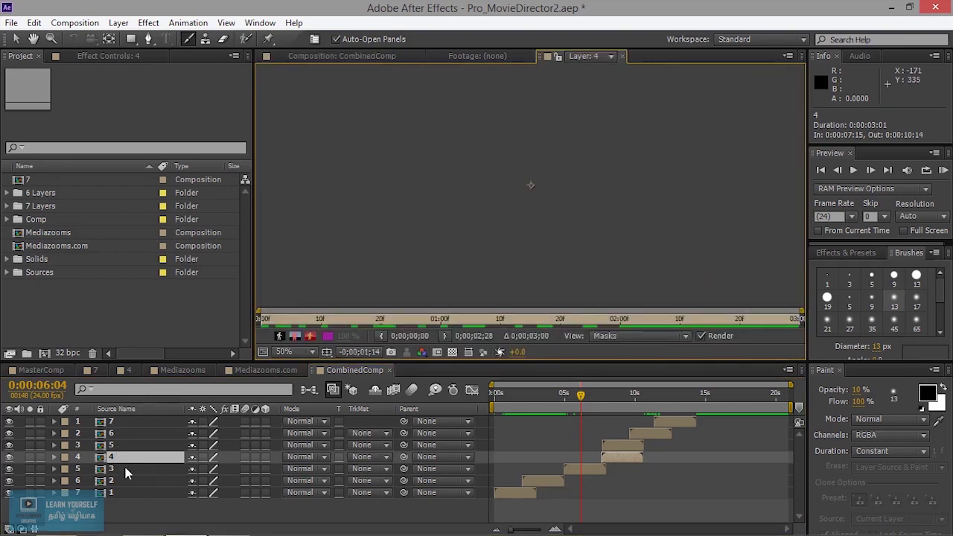
left_click(388, 57)
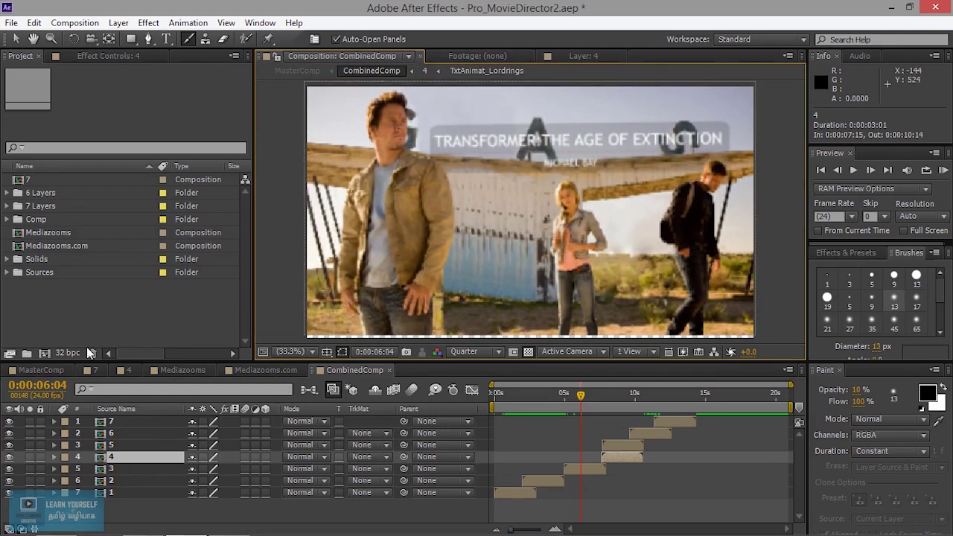
left_click(21, 221)
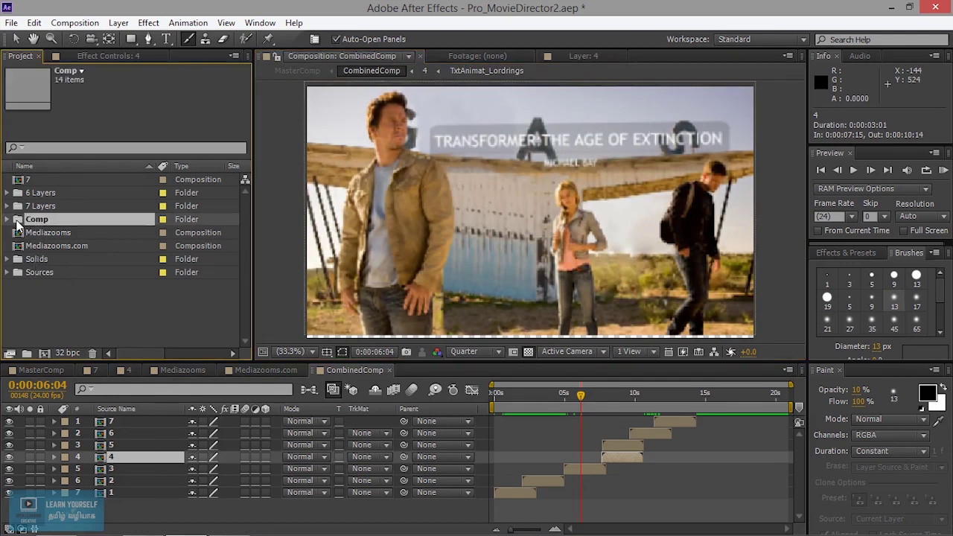
Preview title comps 6, 5 and 4 (Hobbit, Arrow, Lord of the Rings) from the Comp folder
left_click(7, 219)
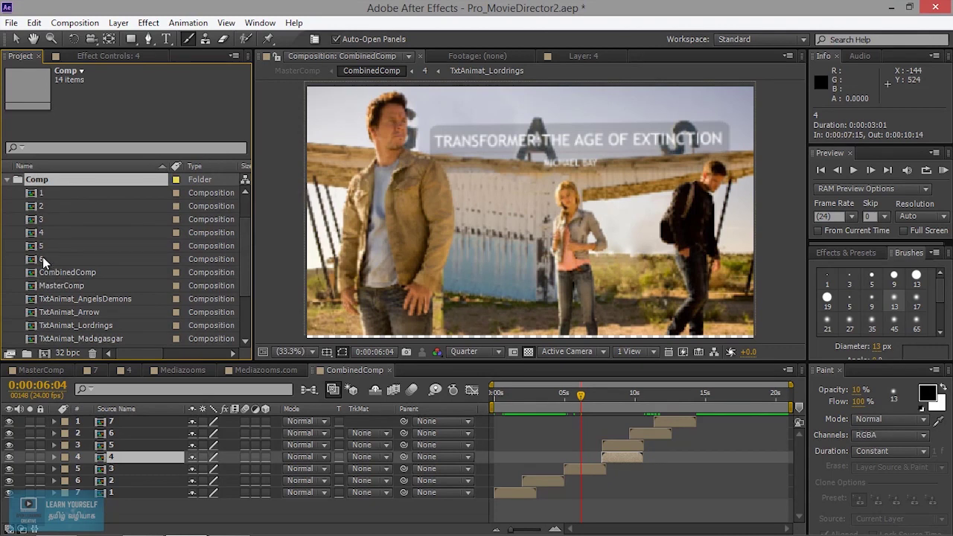
double_click(43, 259)
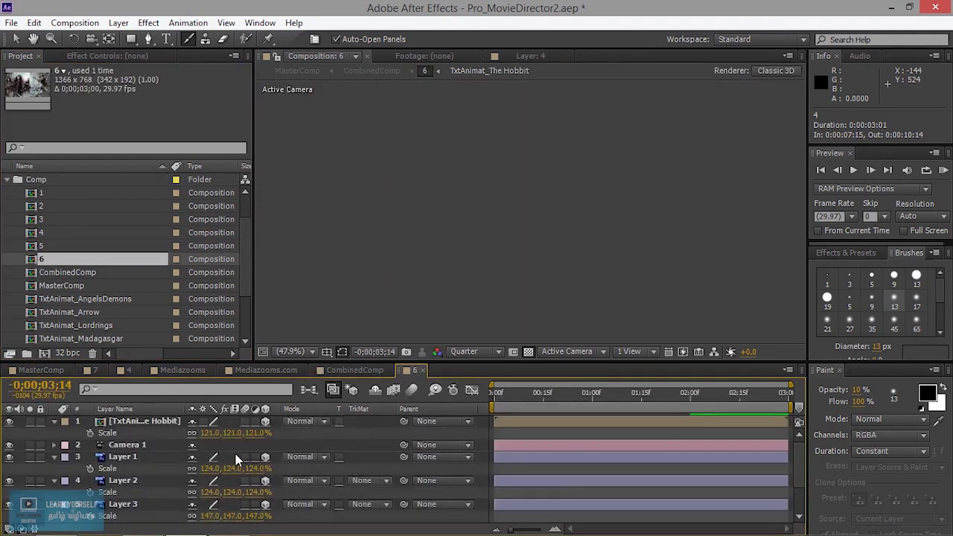
left_click_drag(573, 393, 540, 393)
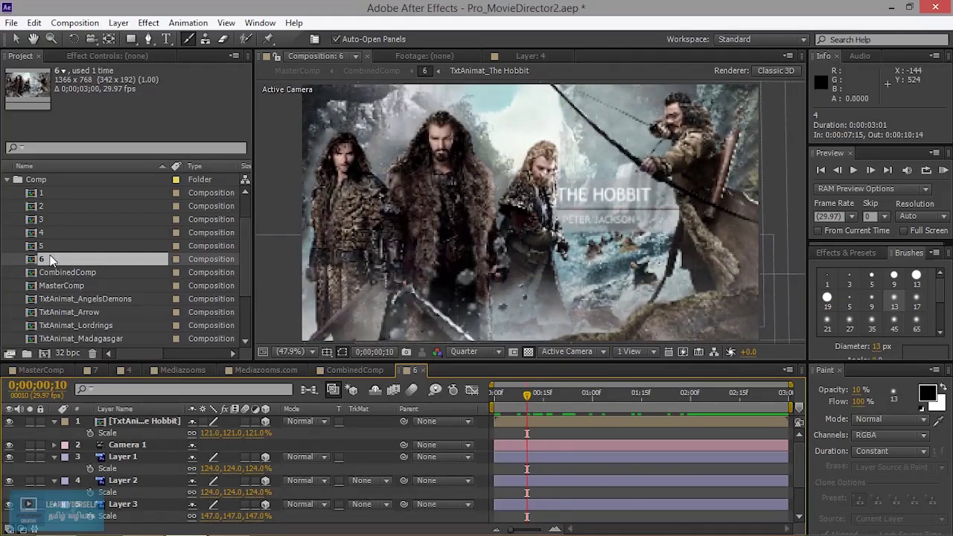
double_click(35, 246)
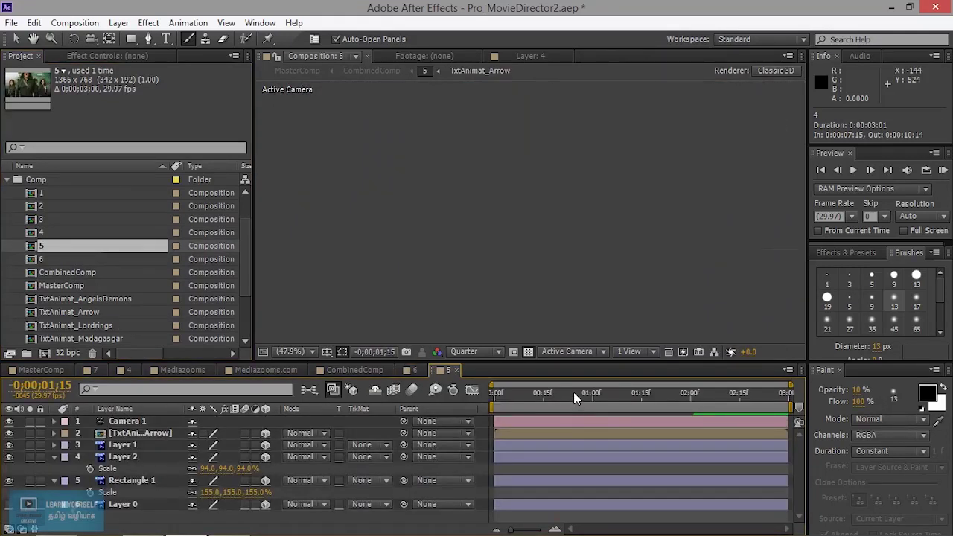
left_click_drag(574, 391, 556, 388)
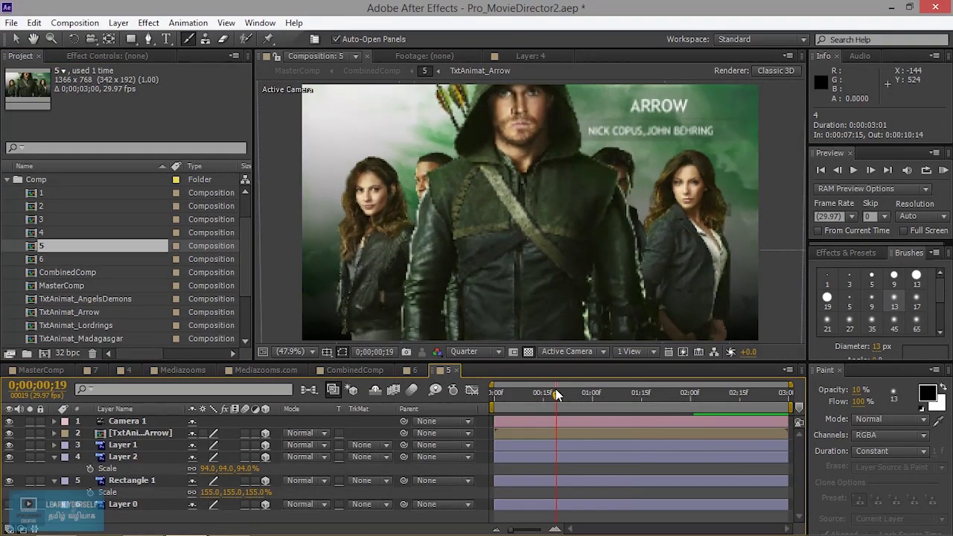
double_click(35, 232)
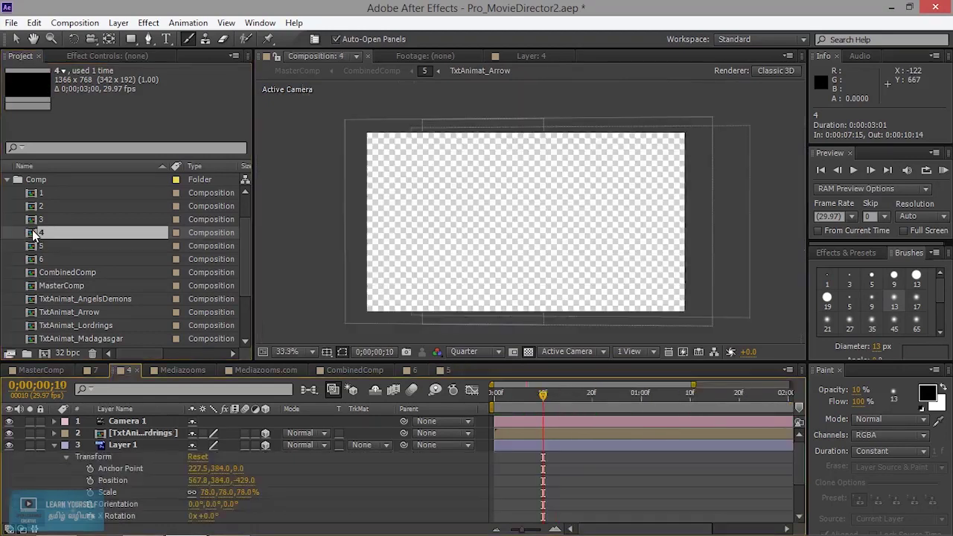
left_click_drag(555, 393, 750, 394)
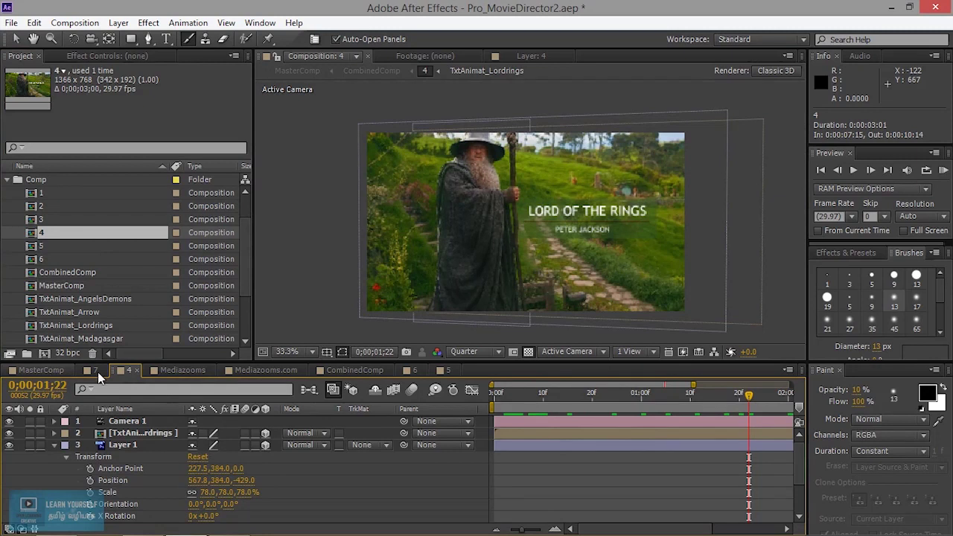
left_click(356, 371)
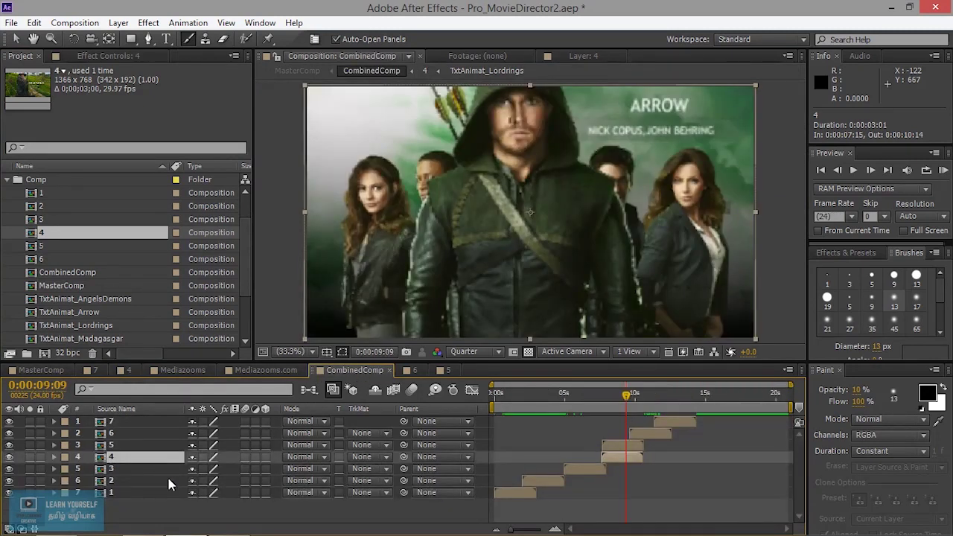
left_click_drag(626, 398, 562, 407)
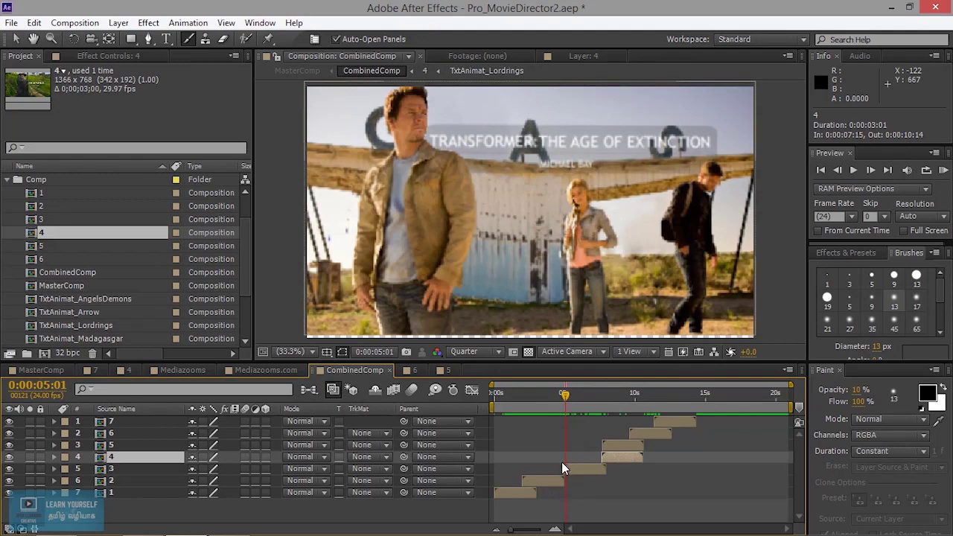
left_click_drag(567, 393, 566, 403)
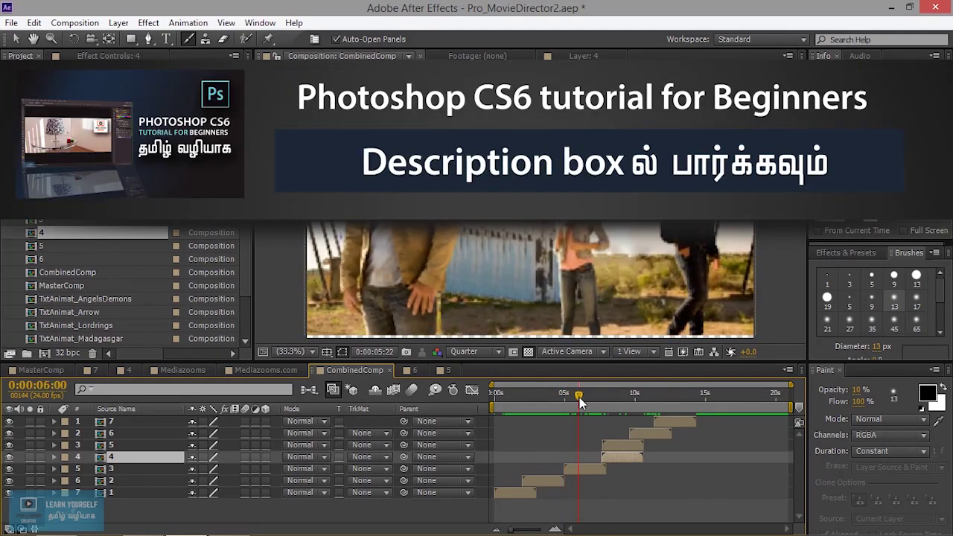
left_click_drag(566, 402, 565, 403)
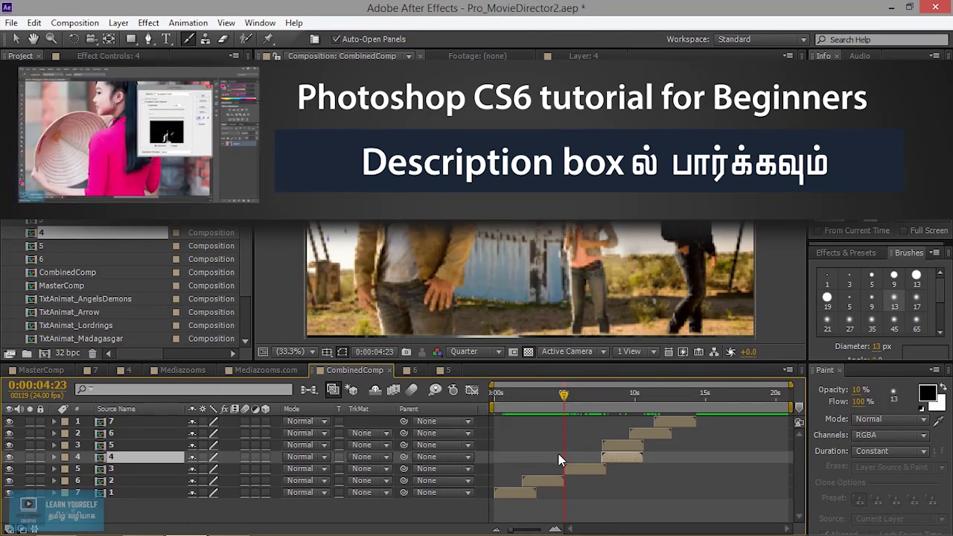
left_click_drag(564, 395, 576, 398)
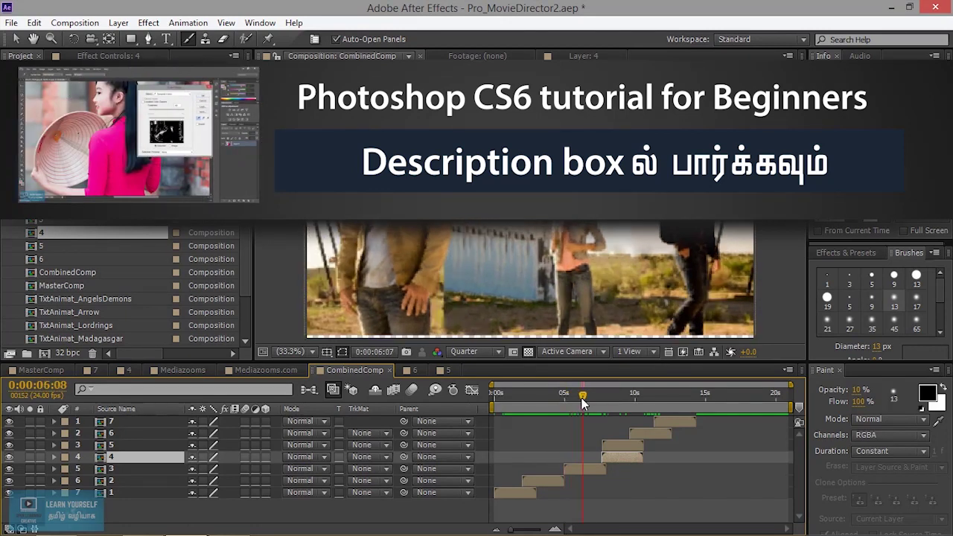
left_click(114, 468)
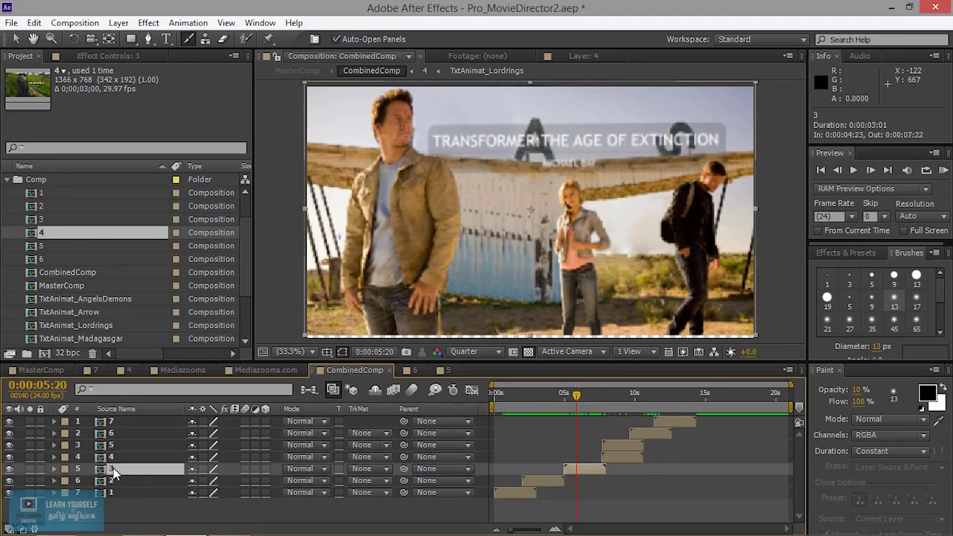
left_click(123, 433)
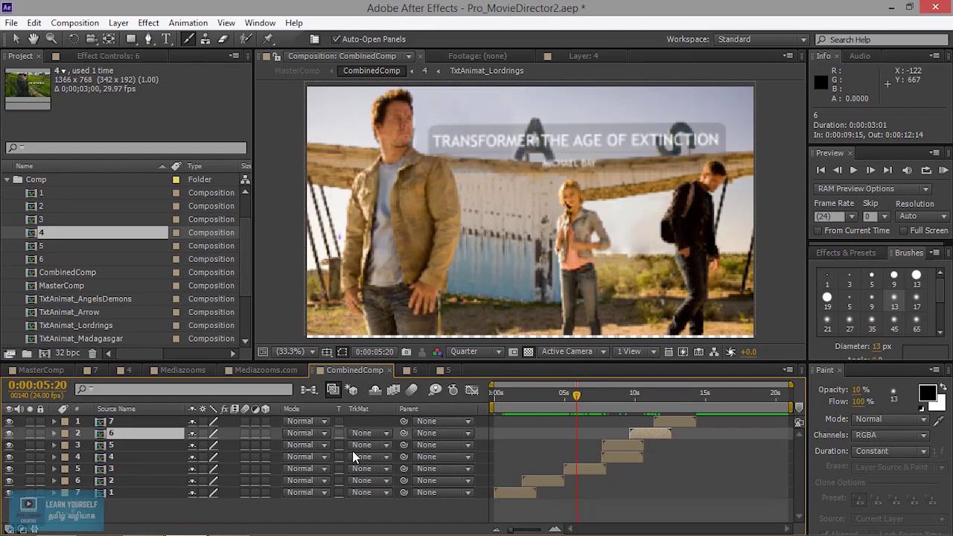
key("i")
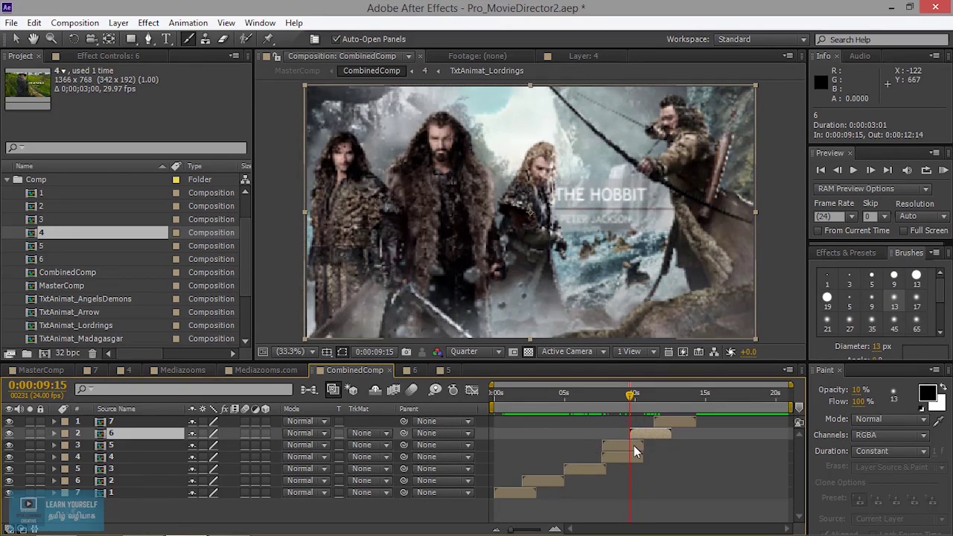
key("space")
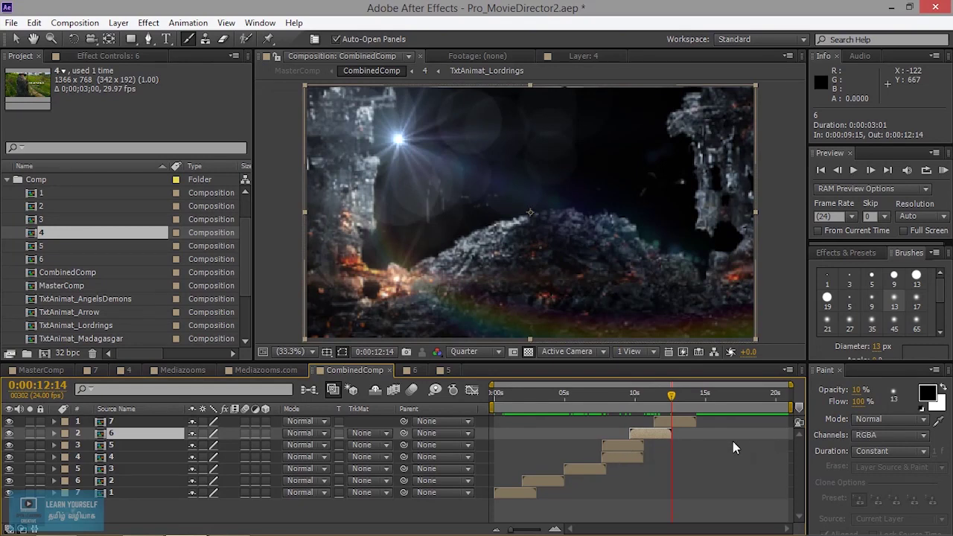
left_click_drag(672, 396, 627, 404)
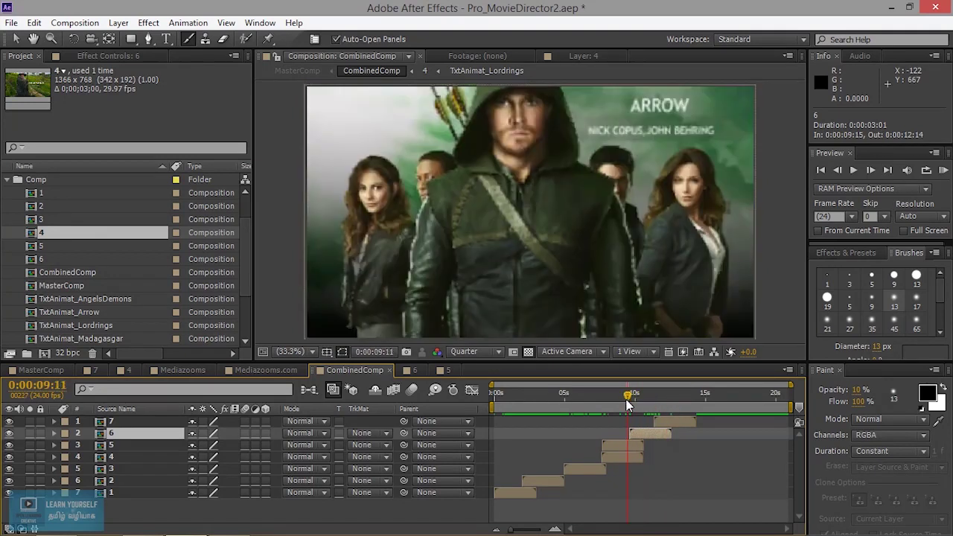
key("o")
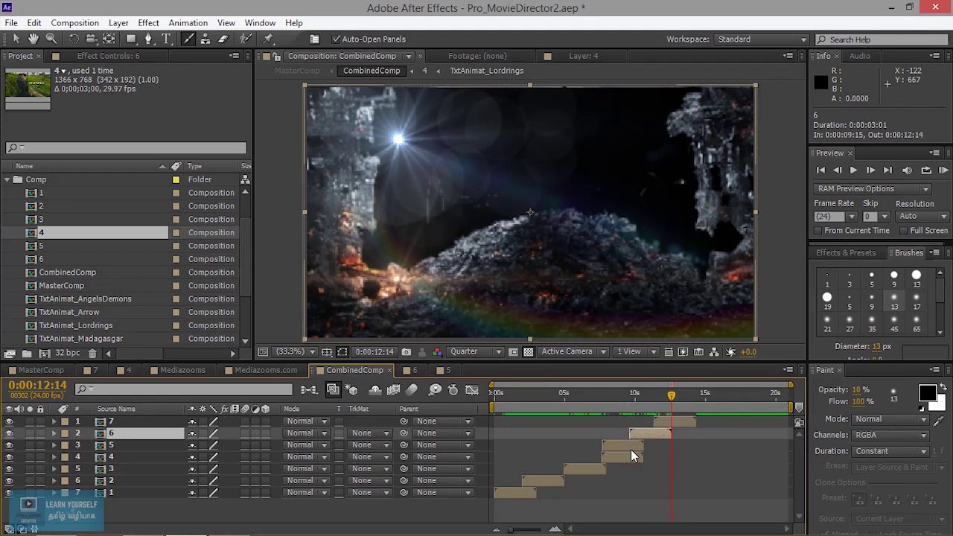
Close the paint settings and preview the comp's ending, stopping at 0:00:13:03
left_click(945, 373)
left_click(842, 372)
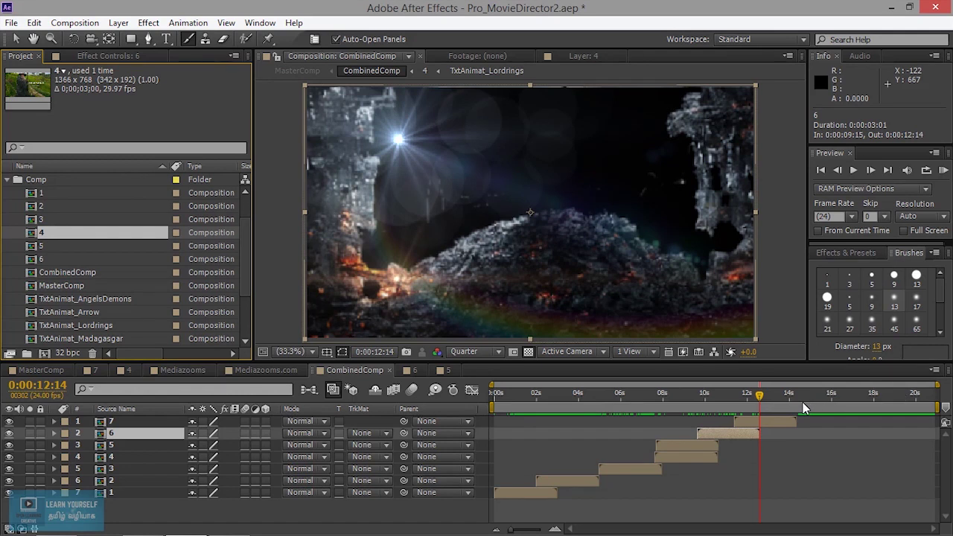
mouse_move(760, 399)
left_mouse_down()
mouse_move(920, 389)
mouse_move(718, 410)
left_mouse_up()
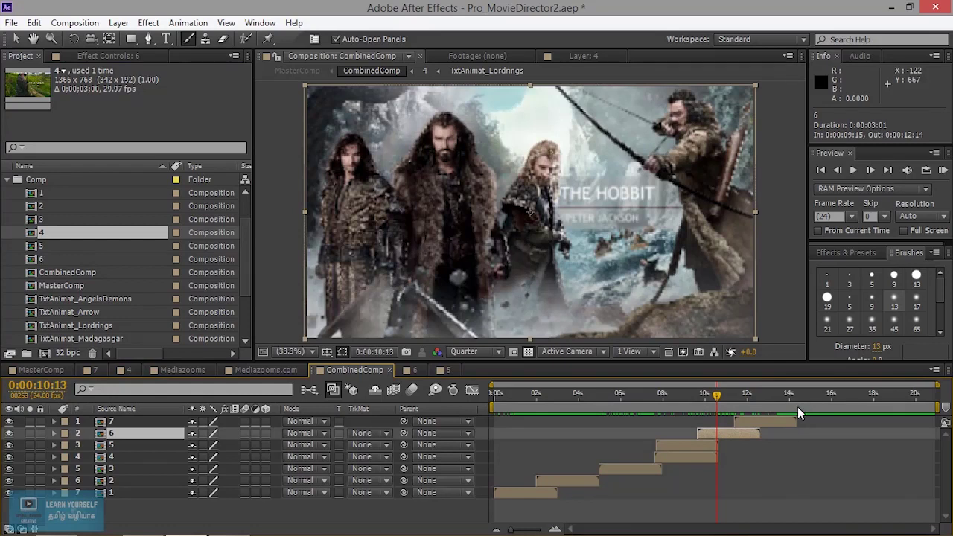
left_click_drag(717, 393, 773, 394)
left_click(772, 391)
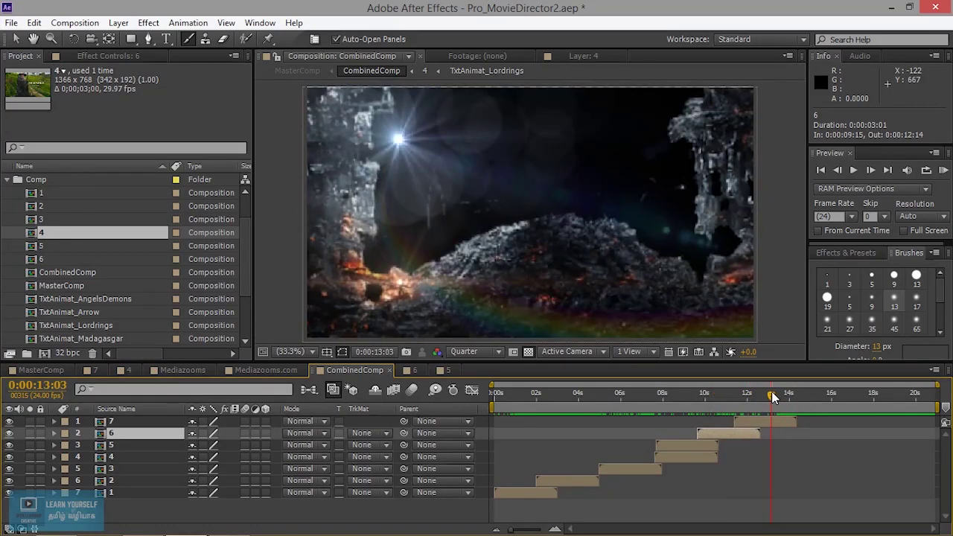
End the work area at 0:00:14:08, the out point of the comp 7 layer
key("o")
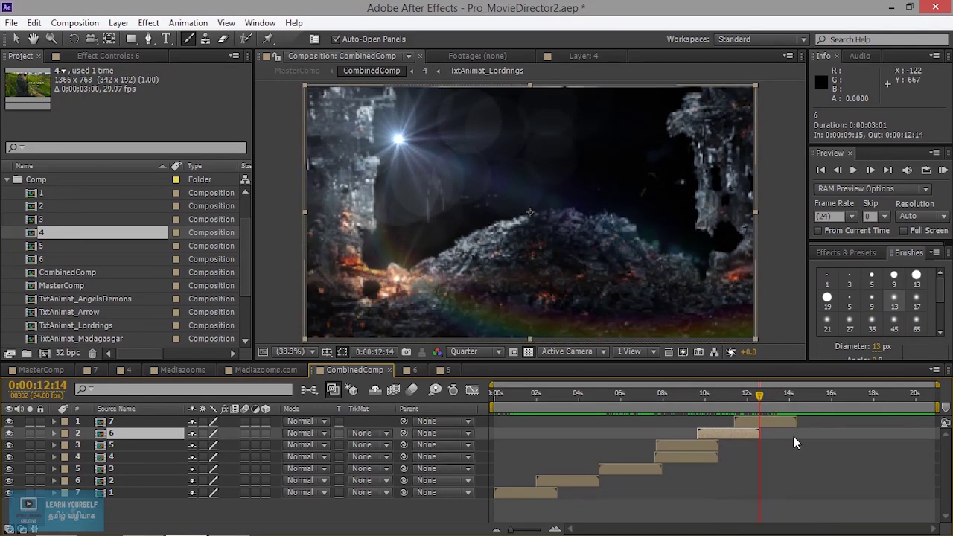
left_click(784, 422)
key("o")
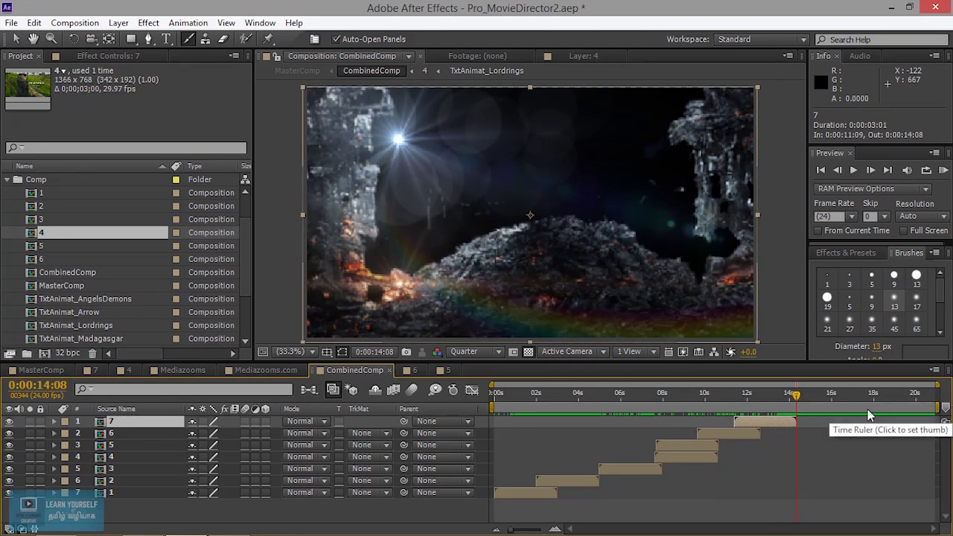
key("n")
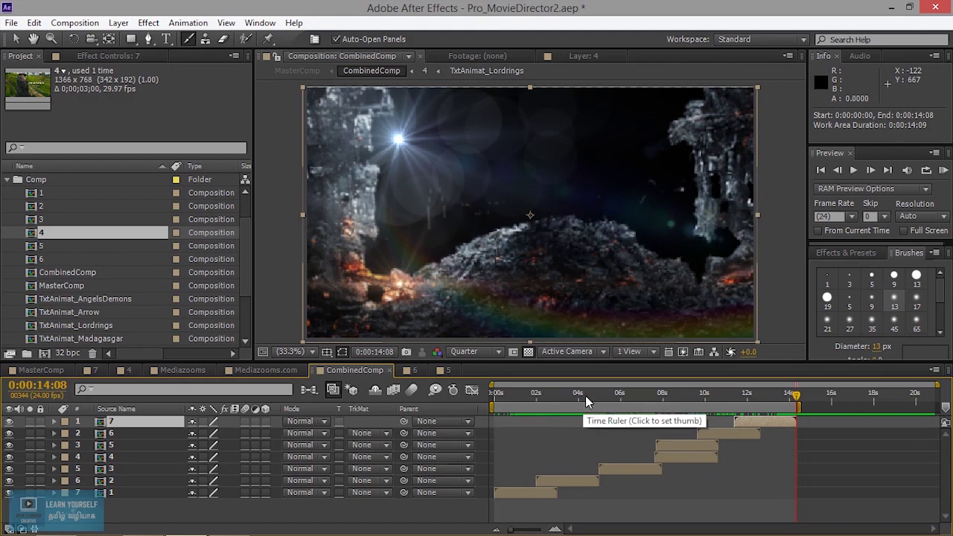
Begin the work area at 0:00:02:00, the in point of the comp 2 layer
left_click(577, 394)
left_click(586, 480)
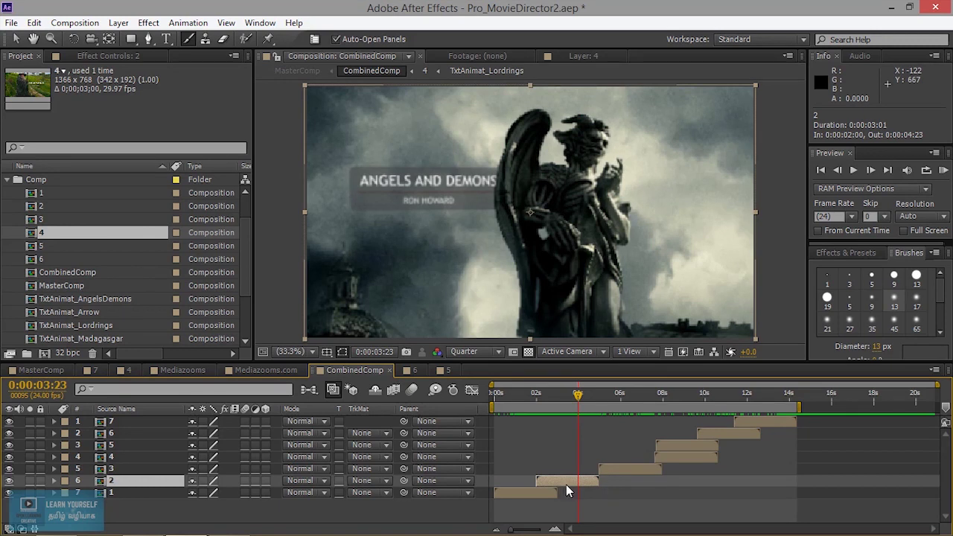
key("i")
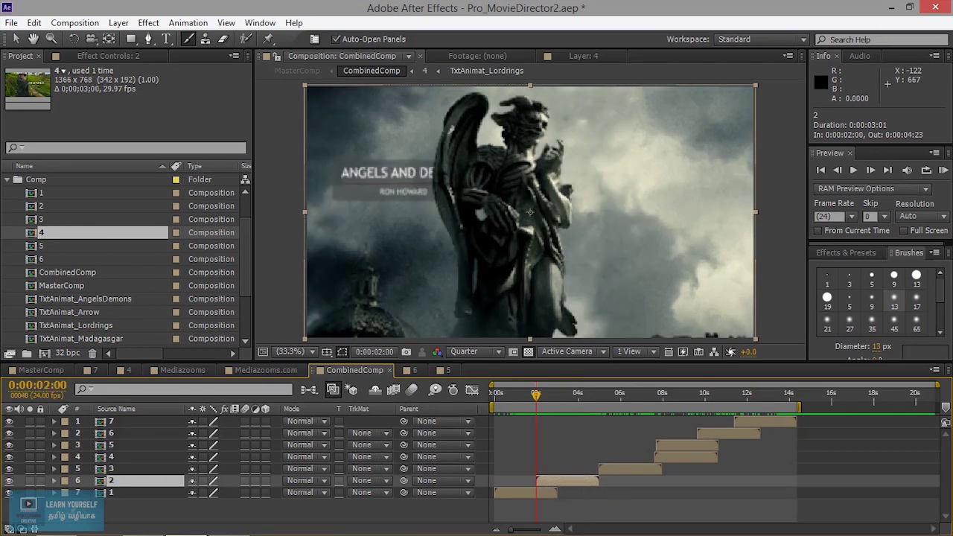
key("b")
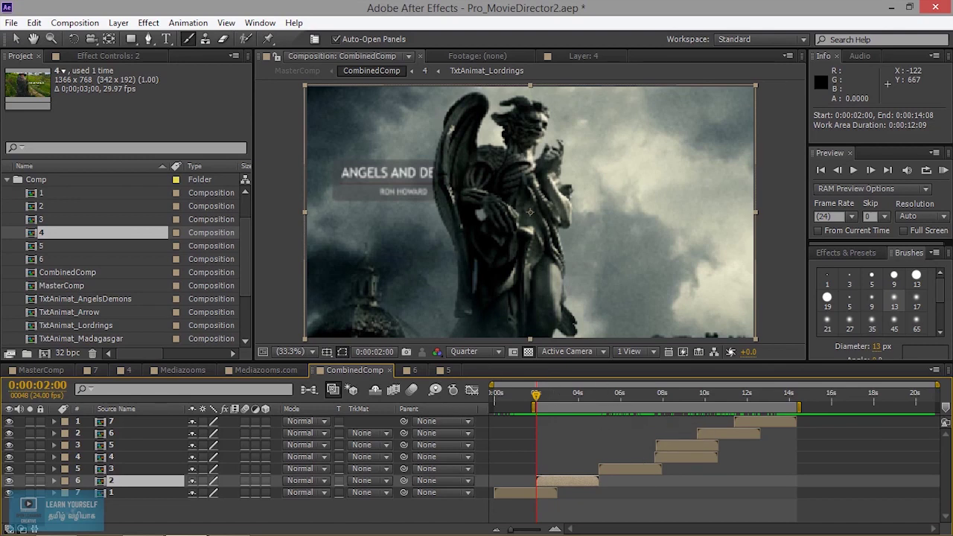
right_click(669, 407)
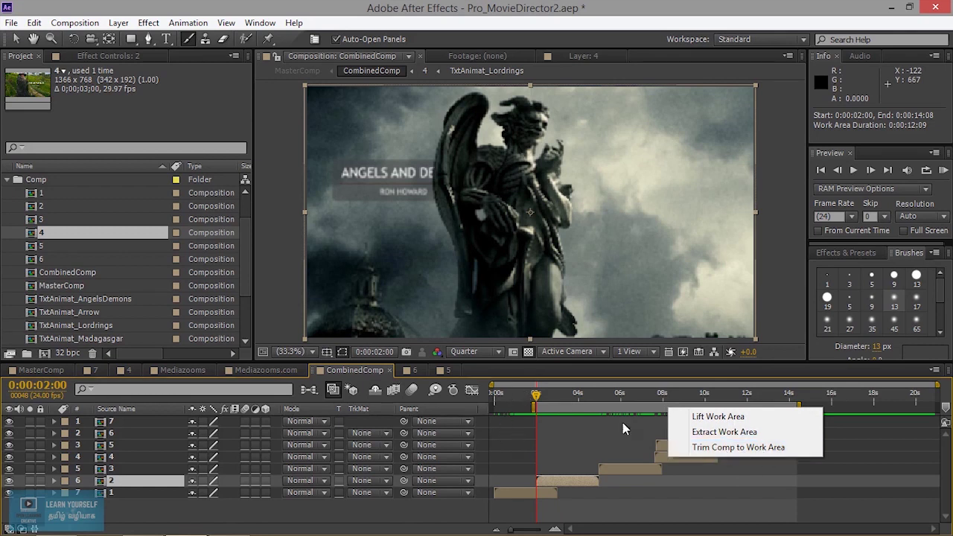
left_click(774, 449)
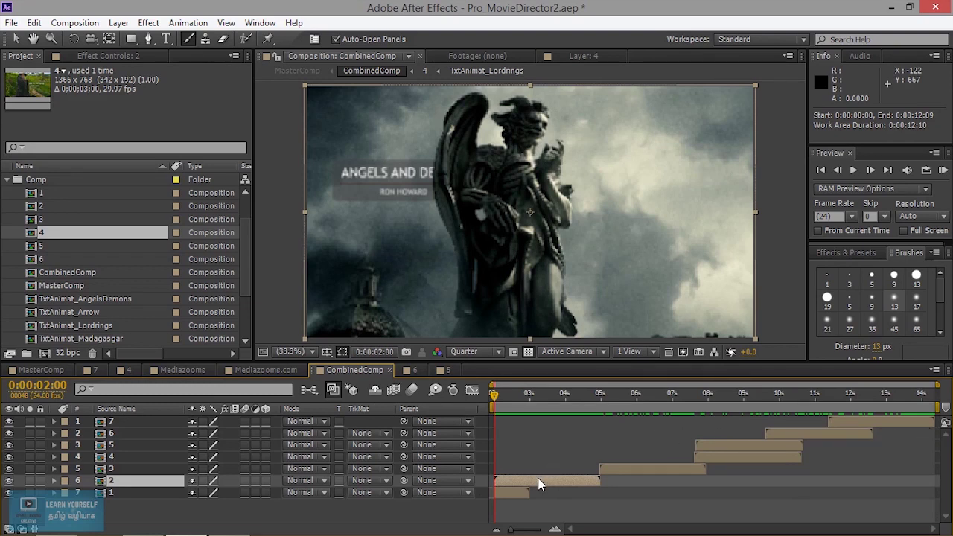
key("ctrl+z")
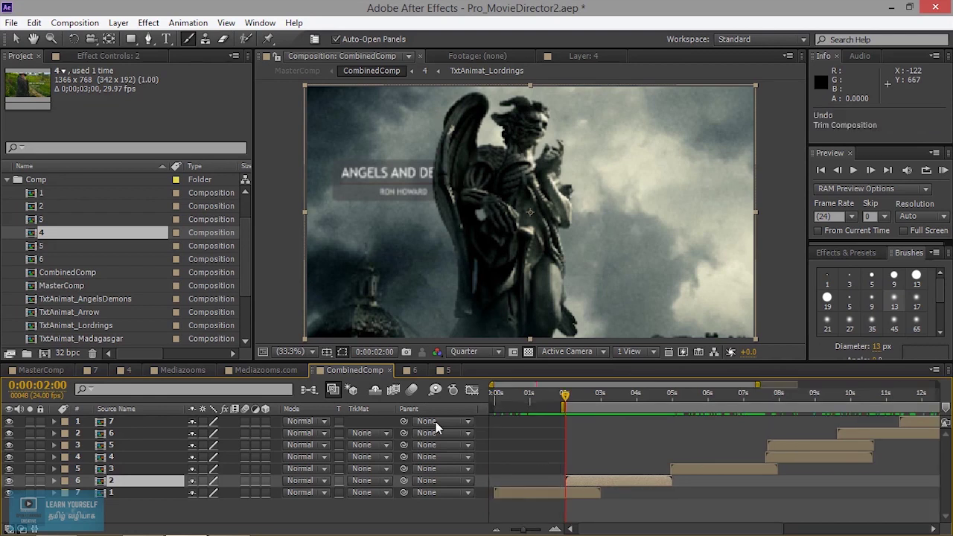
left_click(109, 436)
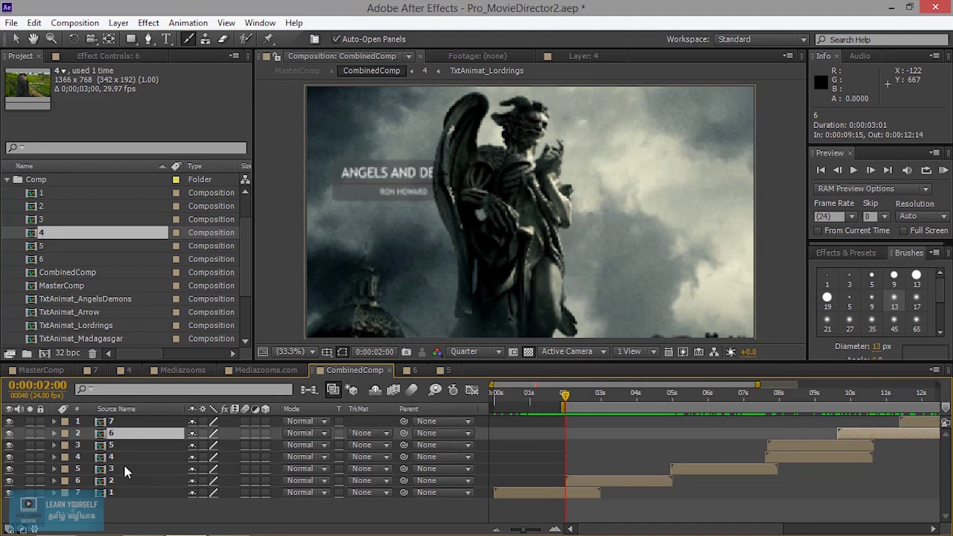
key("ctrl+d")
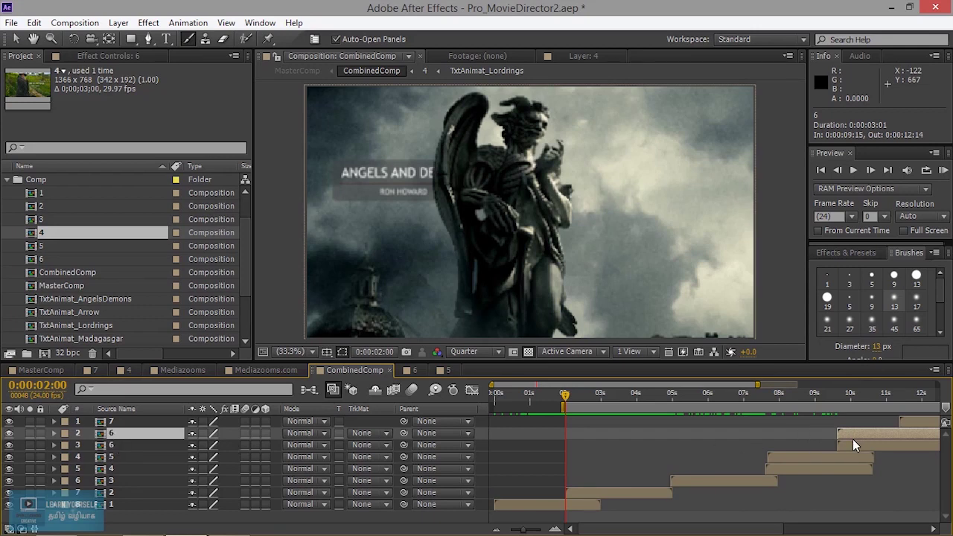
key("ctrl+z")
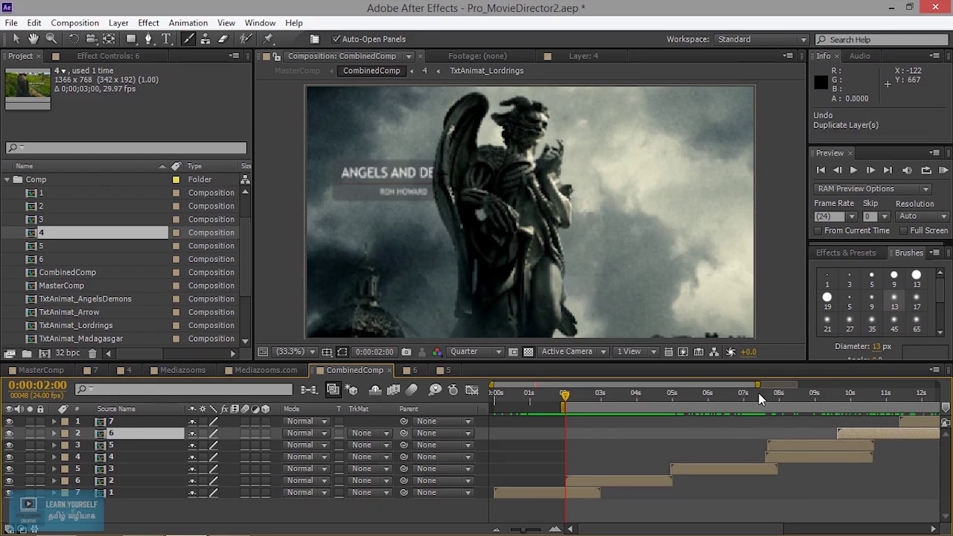
Zoom the timeline out to show about 0–20 seconds and drag comp 6's clip later
left_click_drag(759, 388, 819, 386)
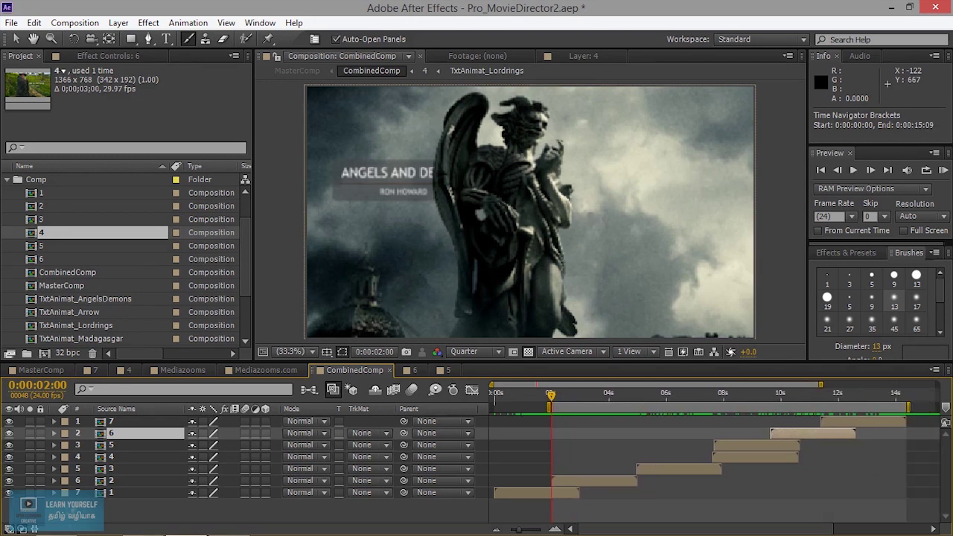
mouse_move(818, 385)
left_mouse_down()
mouse_move(827, 385)
mouse_move(795, 385)
left_mouse_up()
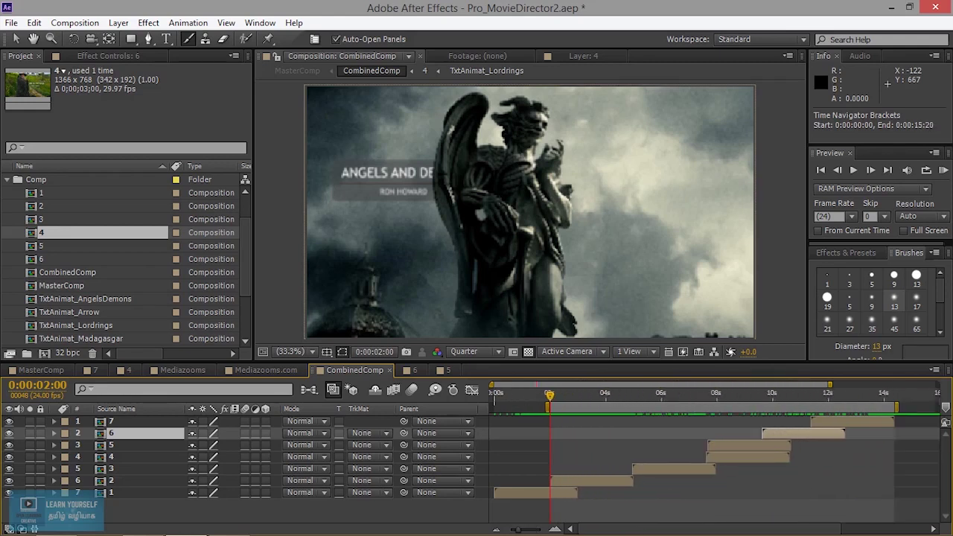
left_click_drag(796, 385, 937, 385)
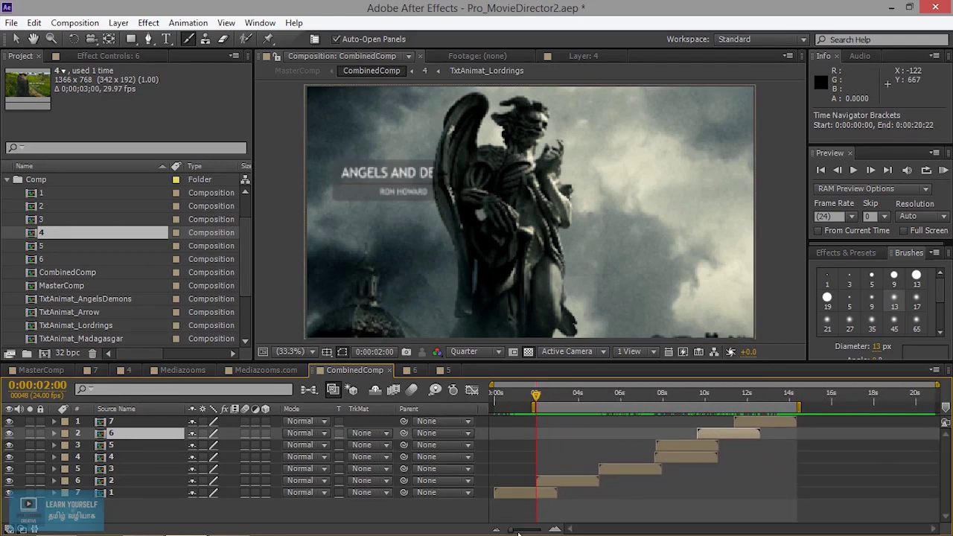
mouse_move(512, 529)
left_mouse_down()
mouse_move(548, 527)
mouse_move(514, 528)
left_mouse_up()
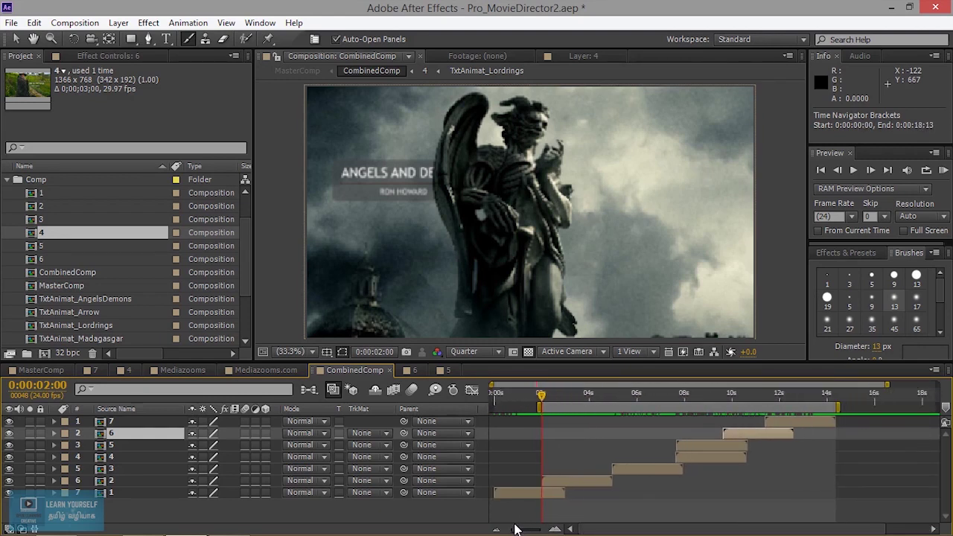
left_click_drag(887, 384, 940, 385)
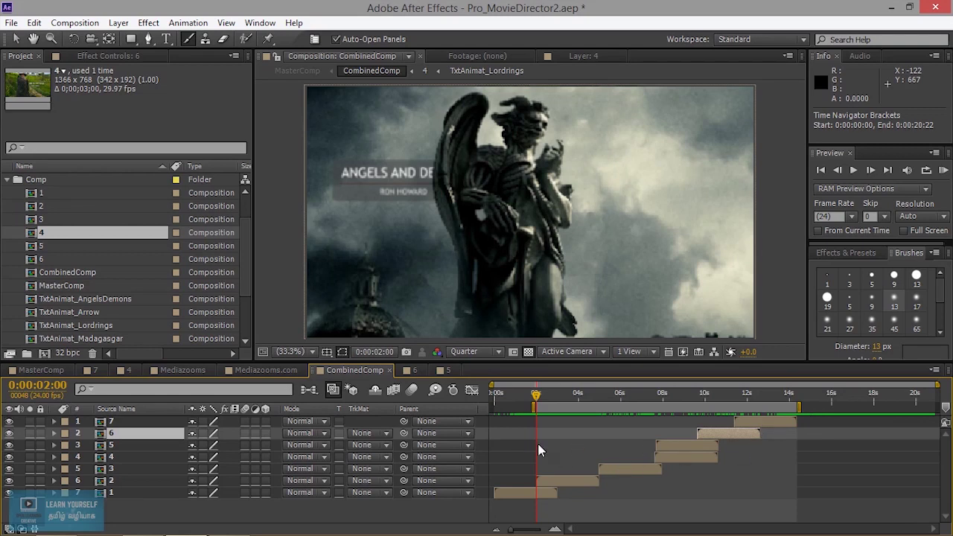
mouse_move(733, 433)
left_mouse_down()
mouse_move(583, 437)
mouse_move(825, 434)
left_mouse_up()
Move comp 5's clip to about 10–13 s, comp 6 to 16–19 s, and comp 7 to 6–9 s
left_click_drag(670, 445, 573, 450)
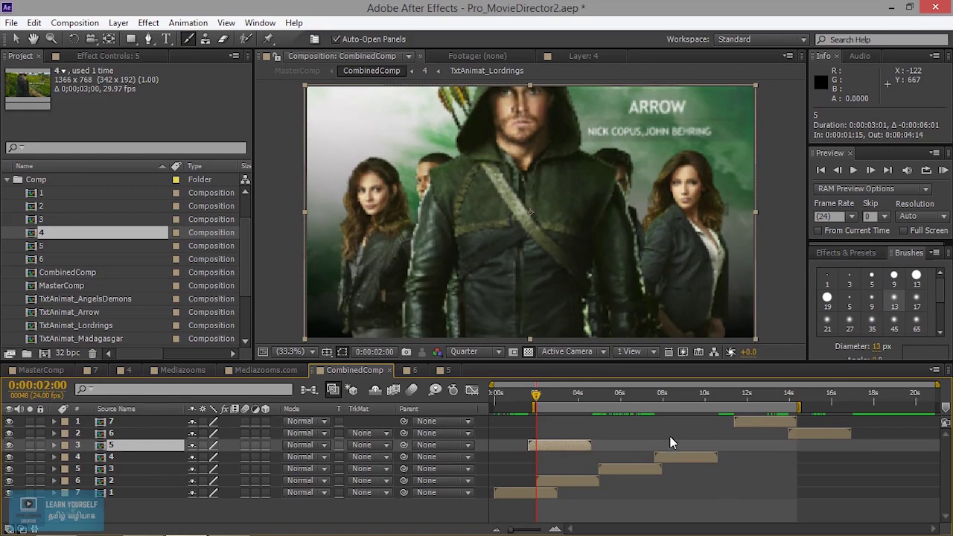
left_click_drag(536, 395, 600, 397)
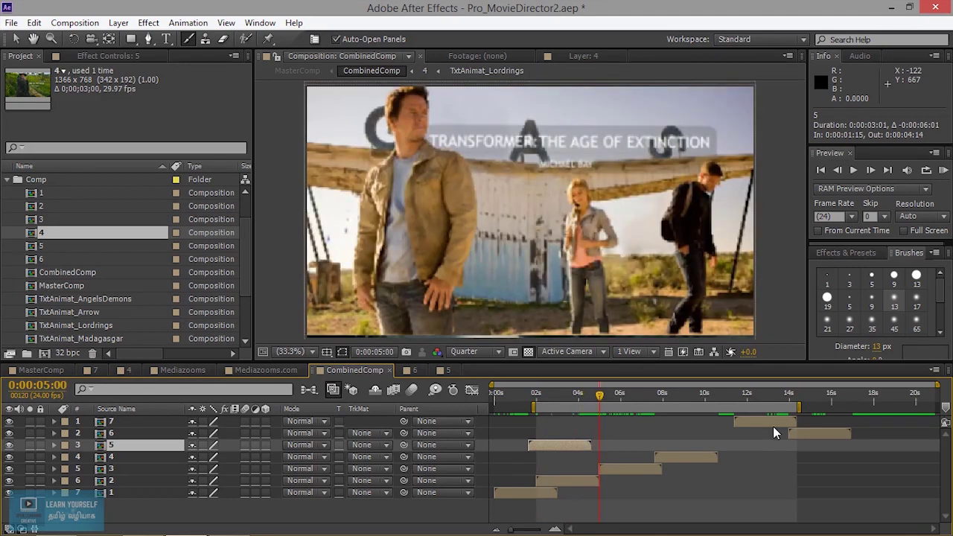
left_click_drag(564, 446, 776, 440)
left_click_drag(834, 435, 888, 435)
left_click_drag(748, 423, 647, 423)
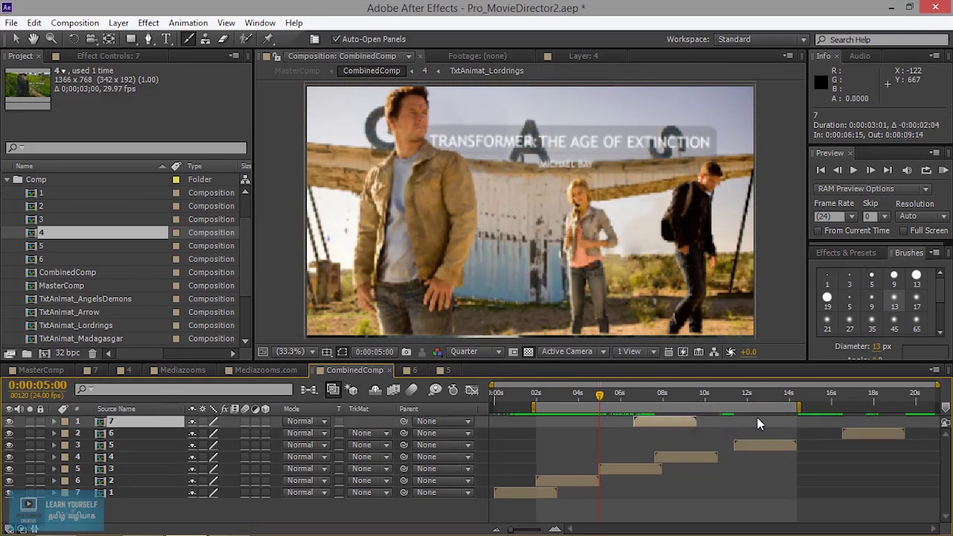
Scrub between about 10 and 12 seconds to check the new clip timing
left_click(758, 397)
left_click_drag(745, 402, 720, 405)
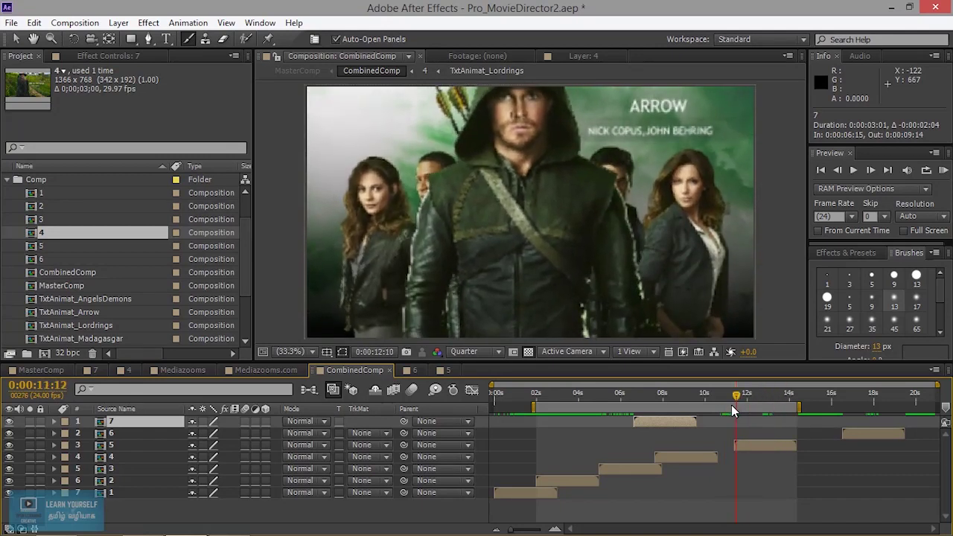
left_click_drag(721, 400, 701, 406)
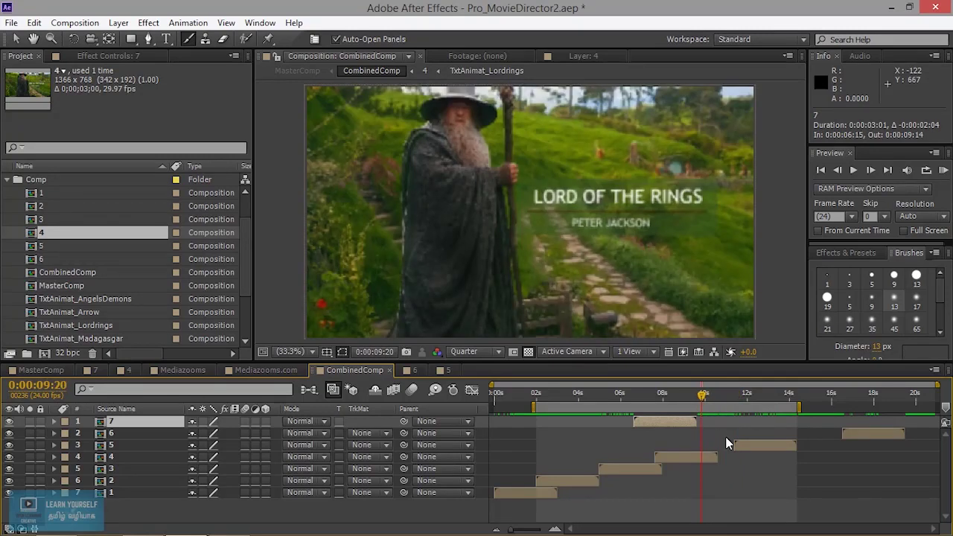
Snap comp 5's in point to comp 4's out point at 0:00:10:14, then select comp 6
left_click(176, 456)
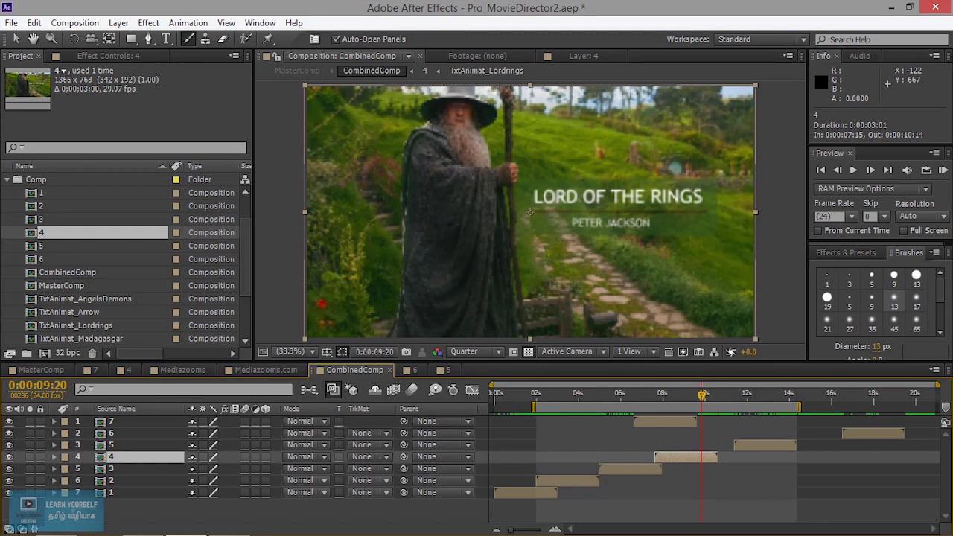
key("o")
left_click(108, 445)
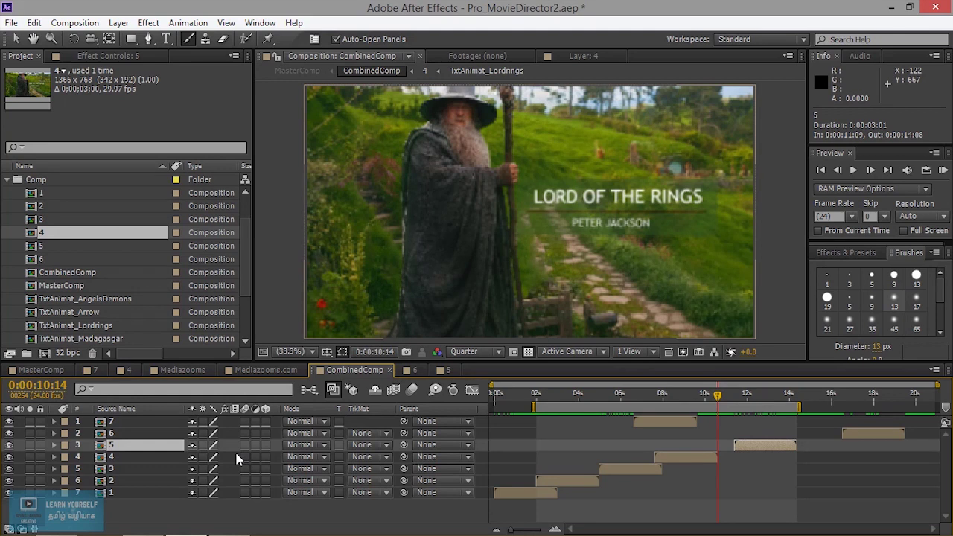
key("bracketleft")
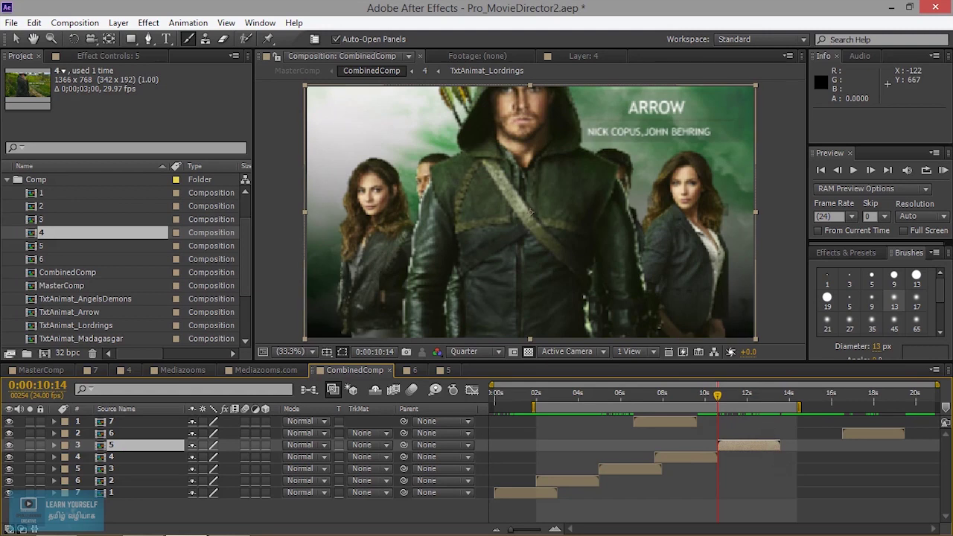
key("o")
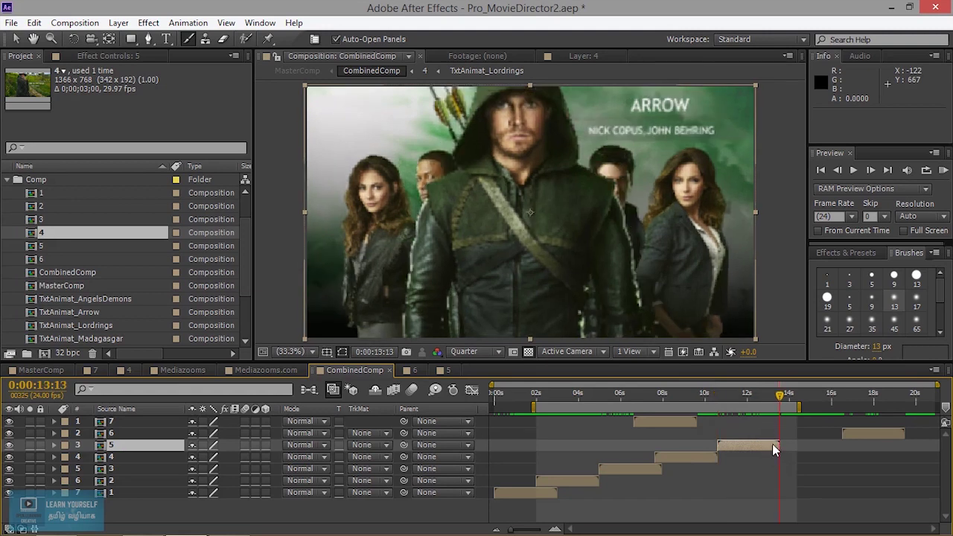
left_click(108, 432)
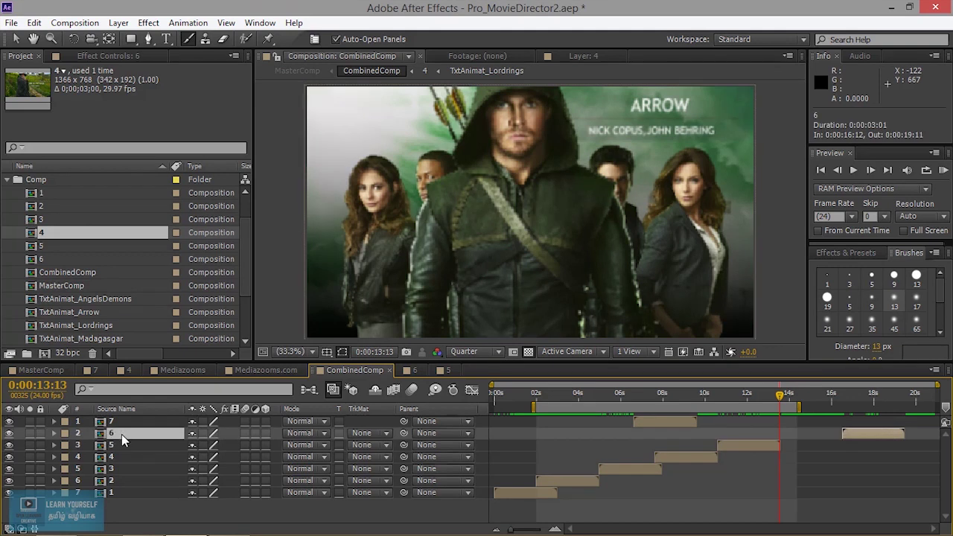
Start comp 6's clip at 0:00:13:13 and move the current time to its end near 16 seconds
key("bracketleft")
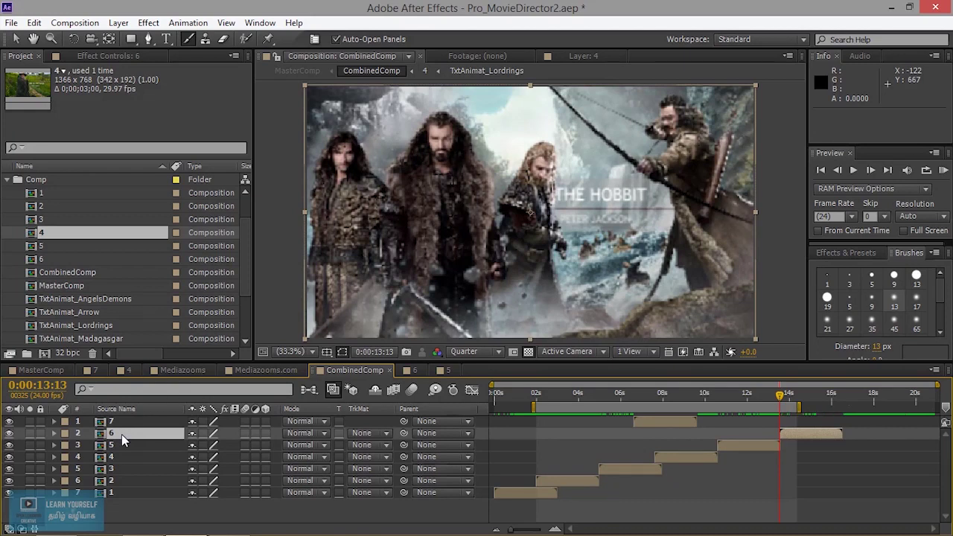
key("bracketright")
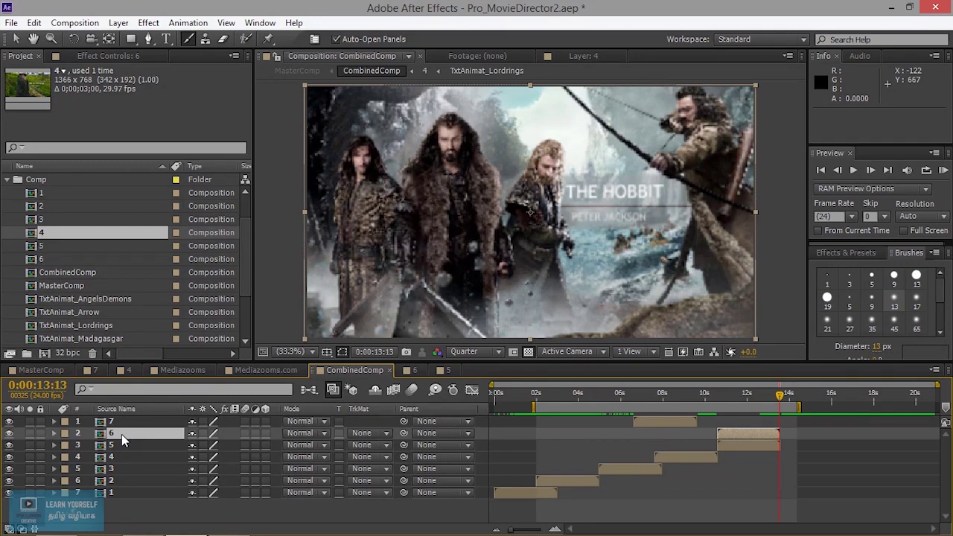
key("bracketleft")
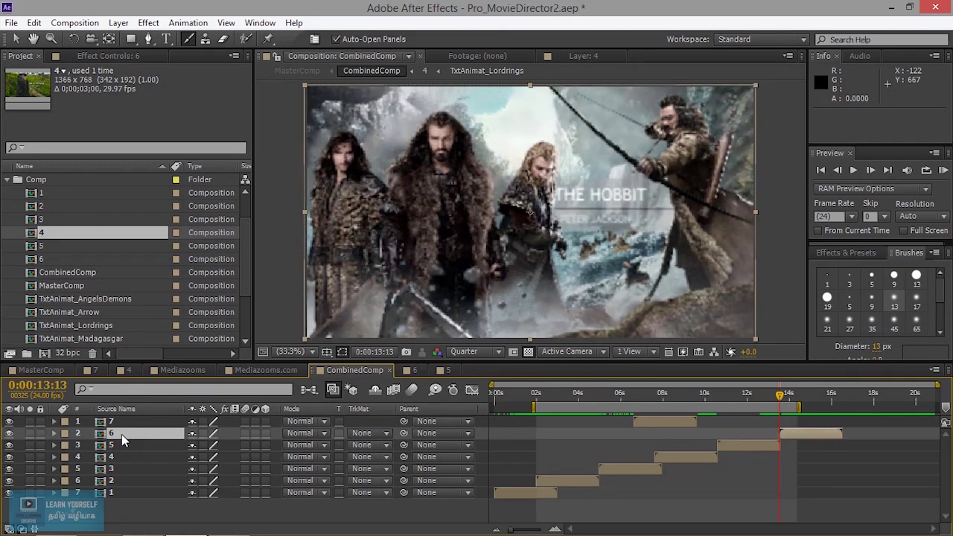
key("bracketright")
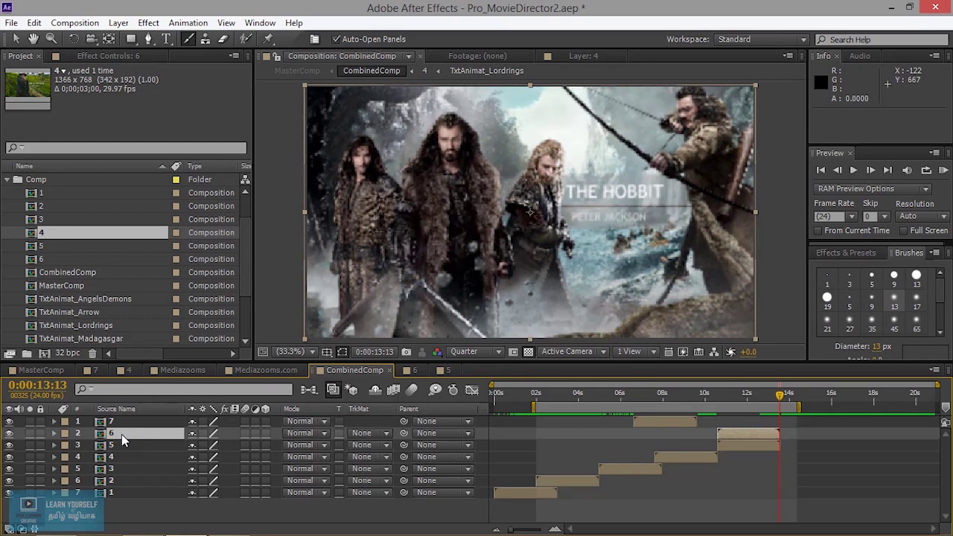
key("bracketleft")
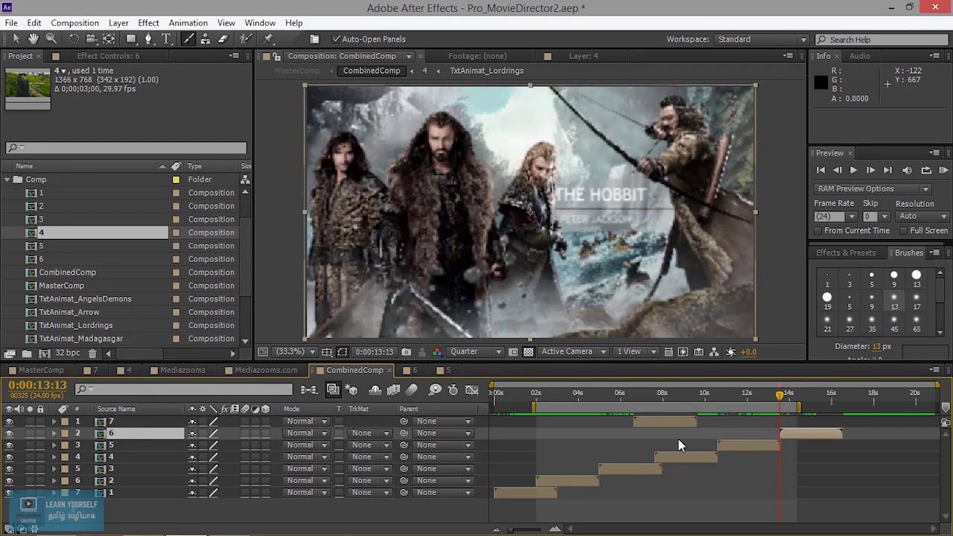
left_click_drag(837, 395, 840, 396)
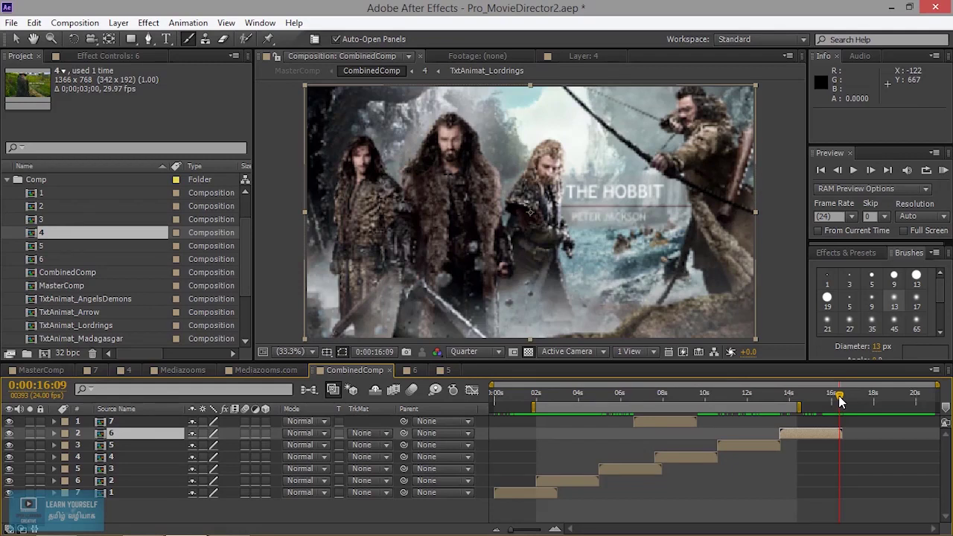
left_click_drag(841, 401, 843, 401)
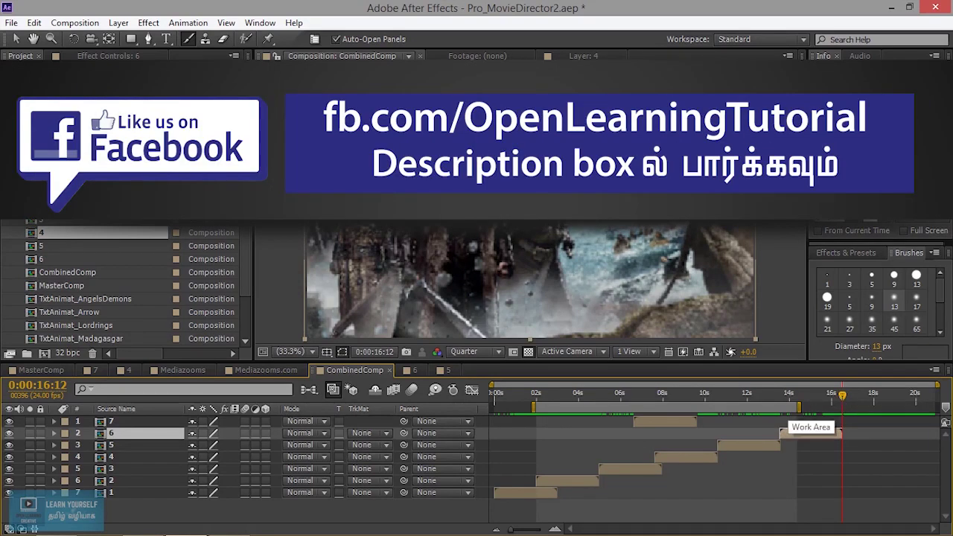
Set comp 7's in point to 0:00:16:12, right after comp 6 ends
left_click(106, 424)
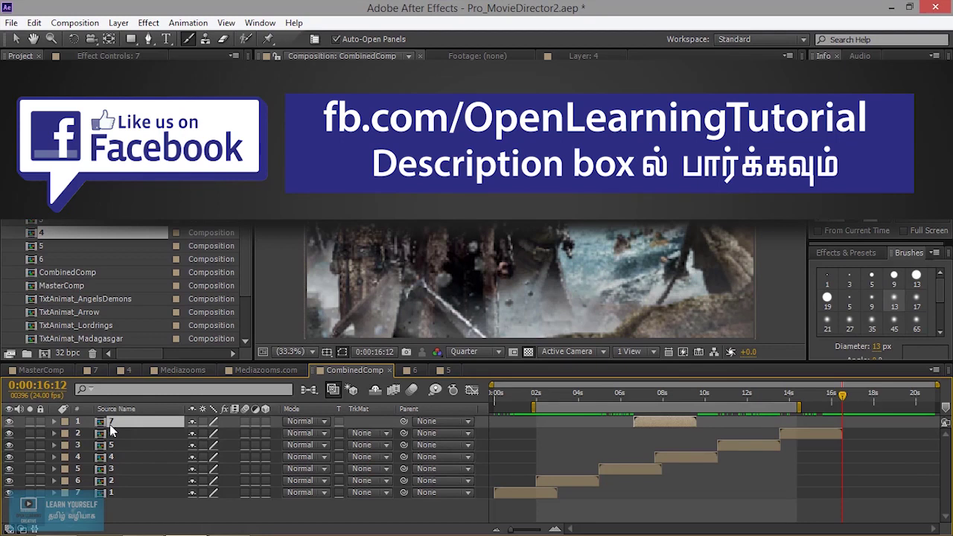
key("bracketright")
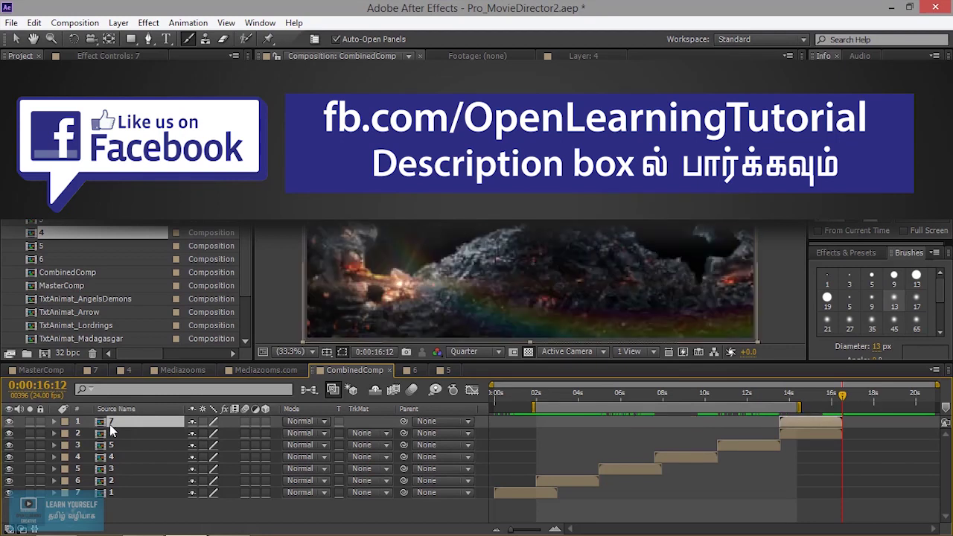
key("bracketleft")
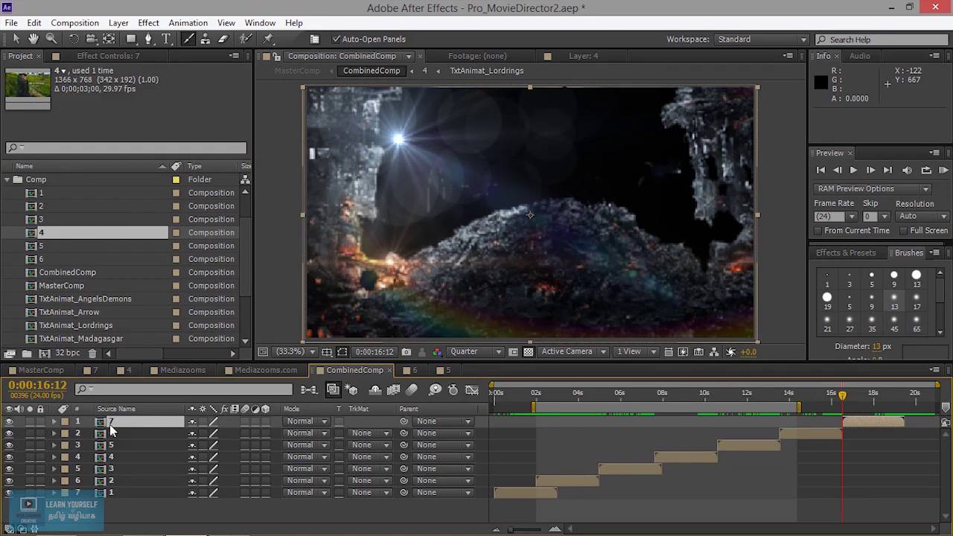